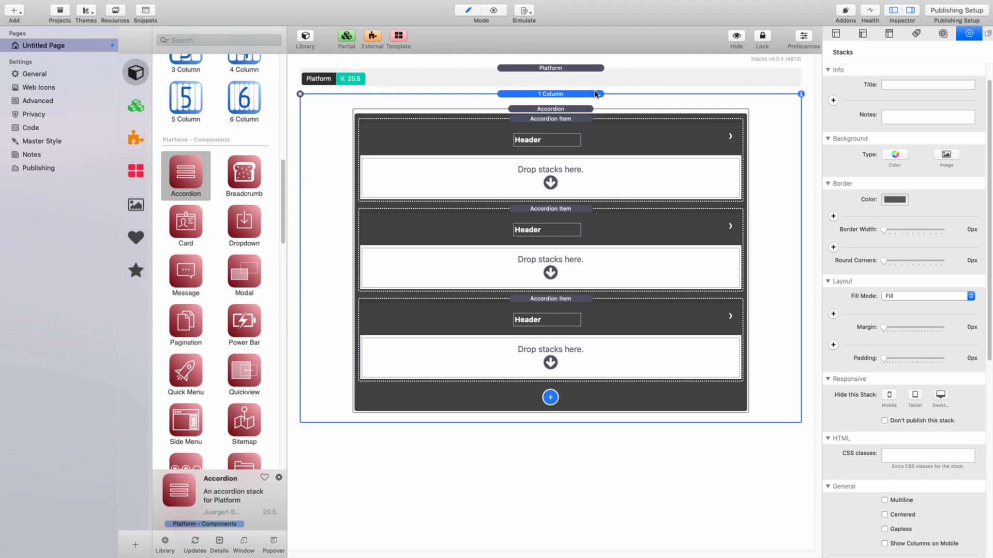
Step: Review the settings of the 1 Column stack, the Accordion stack and its individual accordion items
{"action": "scroll", "coordinate": [902, 328], "scroll_direction": "down", "scroll_amount": 5}
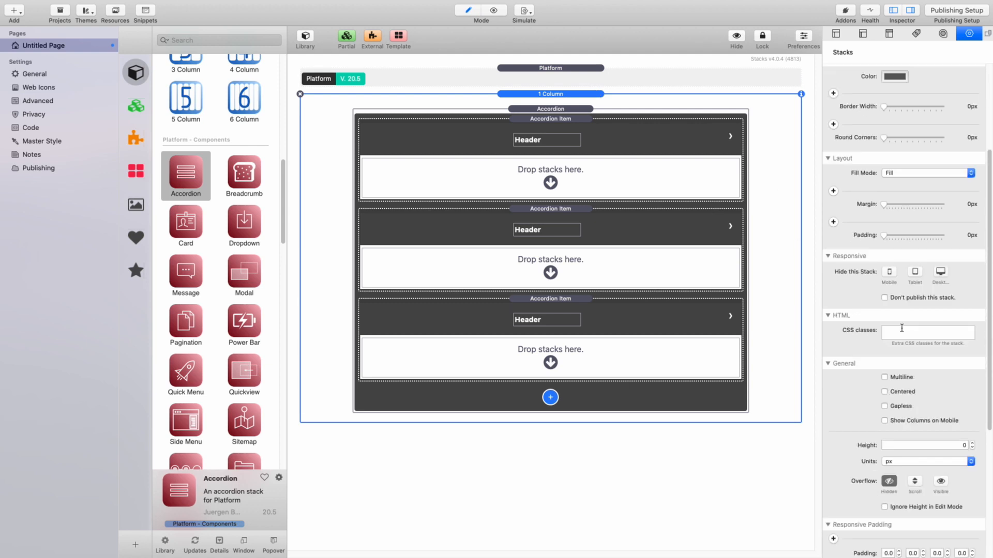
{"action": "scroll", "coordinate": [942, 433], "scroll_direction": "down", "scroll_amount": 6}
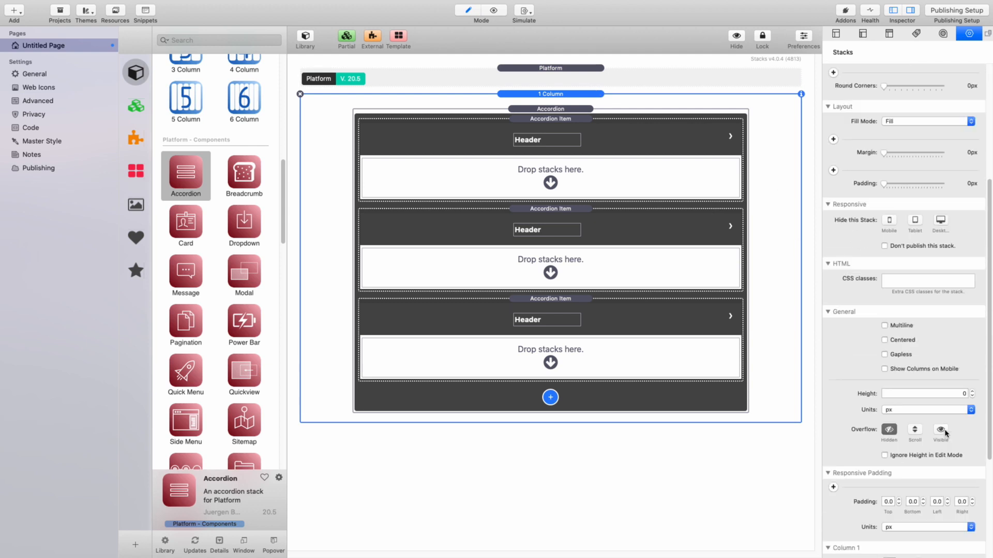
{"action": "scroll", "coordinate": [944, 434], "scroll_direction": "down", "scroll_amount": 2}
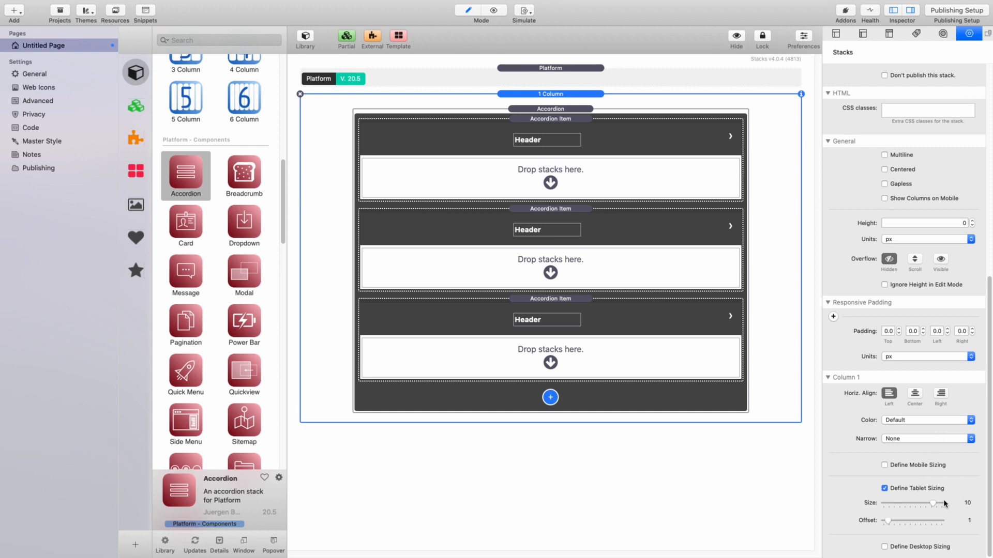
{"action": "left_click", "coordinate": [568, 109]}
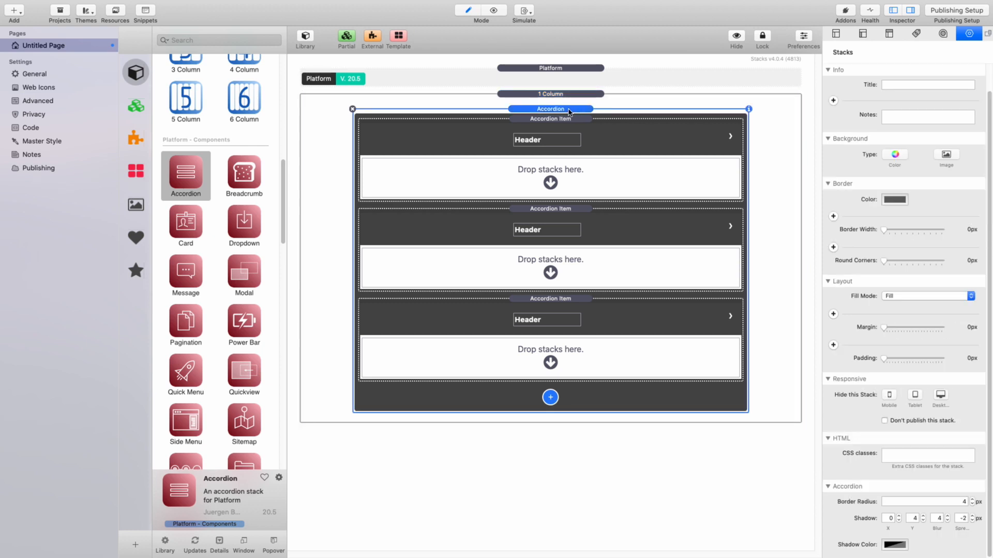
{"action": "scroll", "coordinate": [913, 274], "scroll_direction": "up", "scroll_amount": 2}
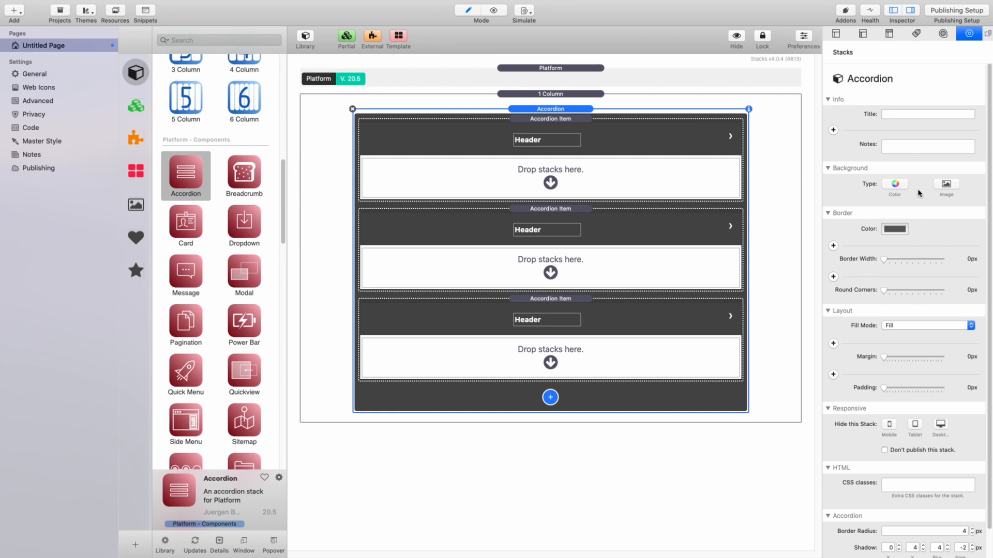
{"action": "scroll", "coordinate": [911, 274], "scroll_direction": "down", "scroll_amount": 2}
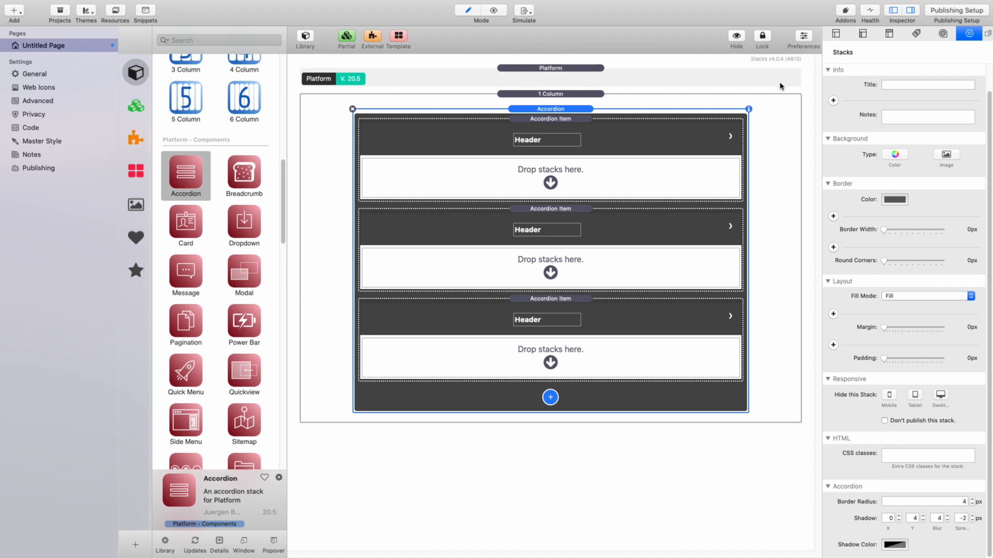
{"action": "left_click", "coordinate": [578, 119]}
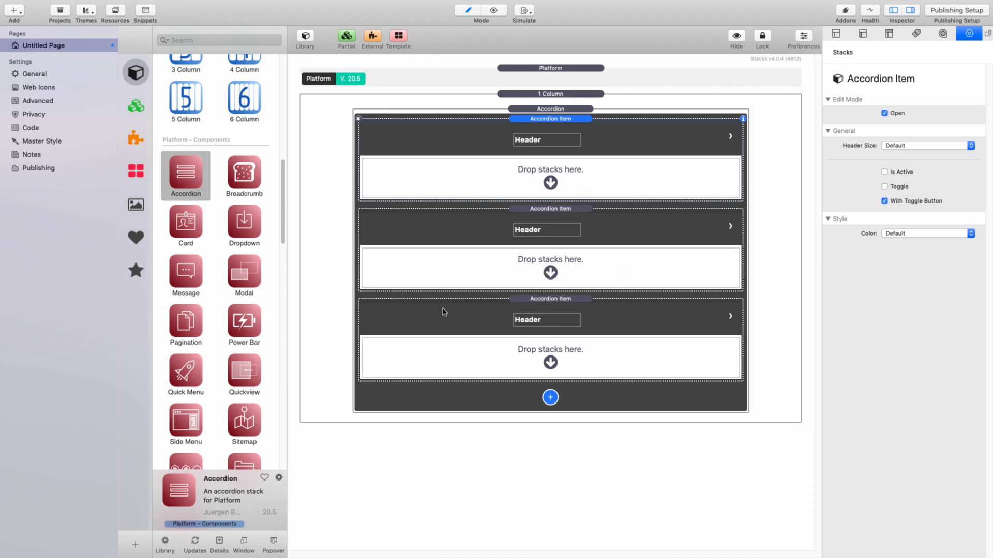
{"action": "left_click", "coordinate": [417, 307]}
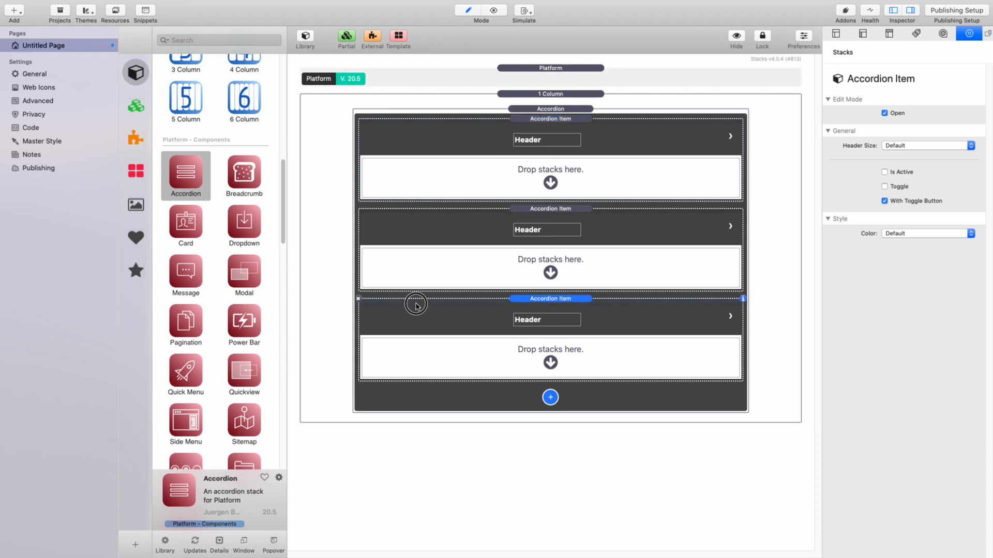
Step: Try adding and deleting items at the end of the accordion, keeping three items in total
{"action": "left_click", "coordinate": [551, 398]}
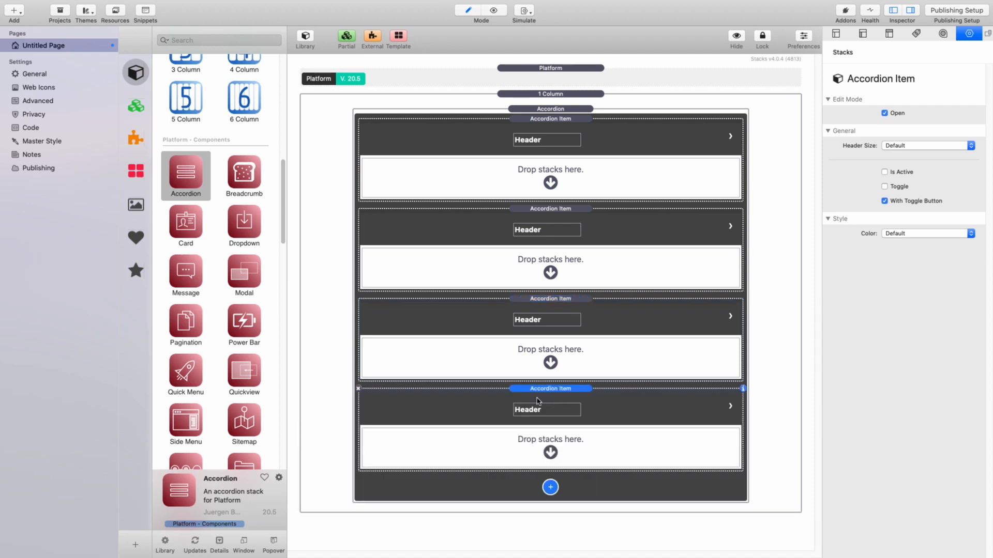
{"action": "left_click", "coordinate": [358, 389]}
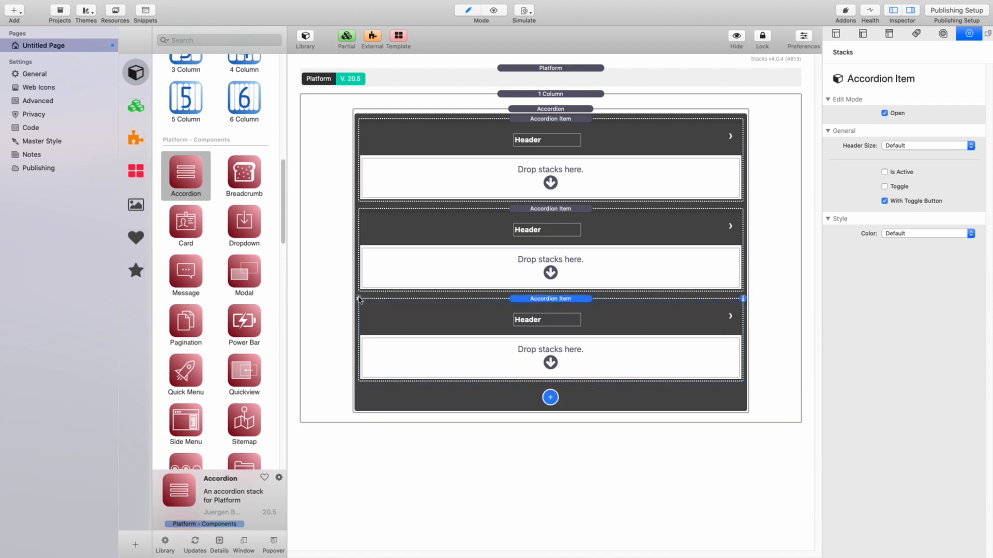
{"action": "left_click", "coordinate": [359, 299]}
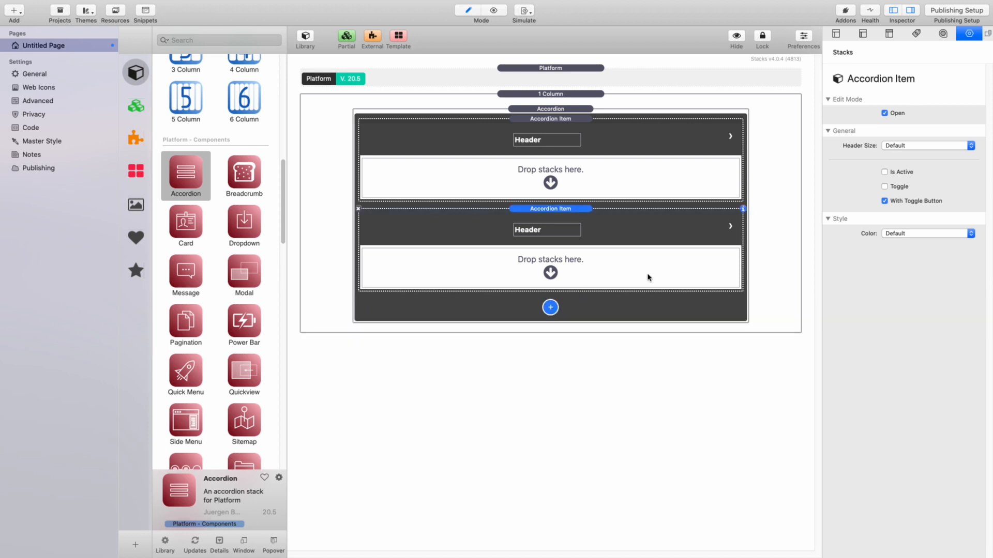
{"action": "left_click", "coordinate": [550, 307]}
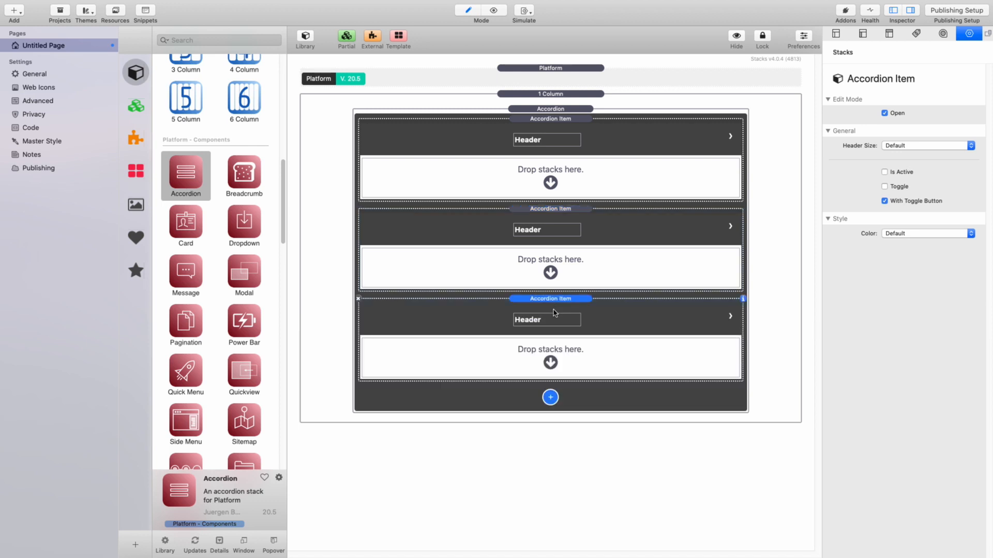
Step: Try a border radius of 25 px on the Accordion stack and set it back to 4 px
{"action": "left_click", "coordinate": [577, 109]}
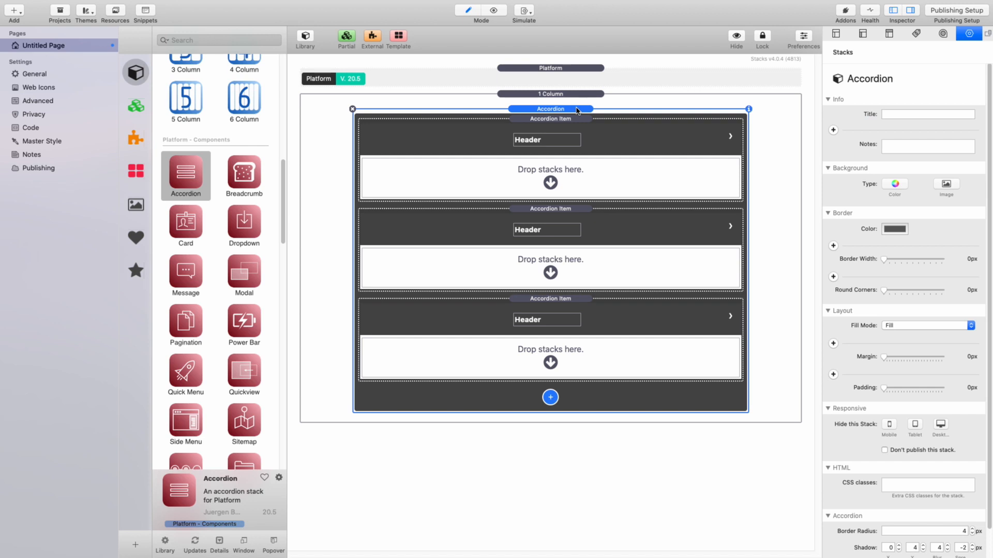
{"action": "scroll", "coordinate": [934, 354], "scroll_direction": "down", "scroll_amount": 2}
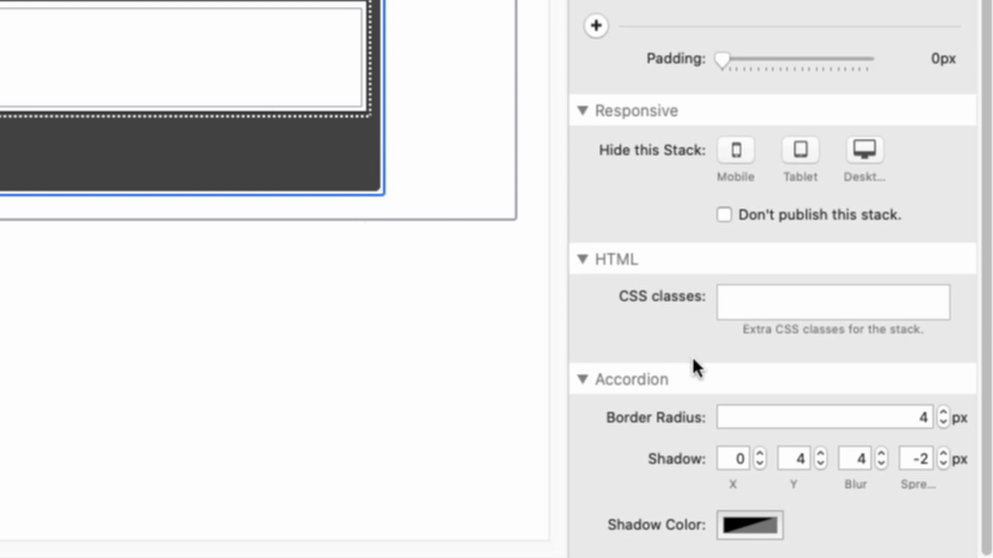
{"action": "left_click", "coordinate": [897, 417]}
{"action": "type", "text": "25"}
{"action": "key", "text": "Return"}
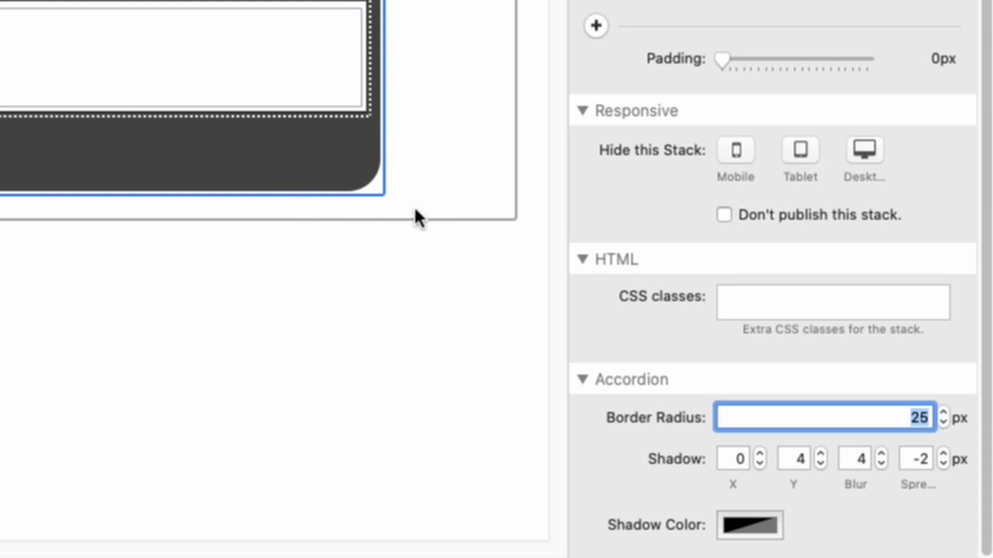
{"action": "type", "text": "4"}
{"action": "key", "text": "Return"}
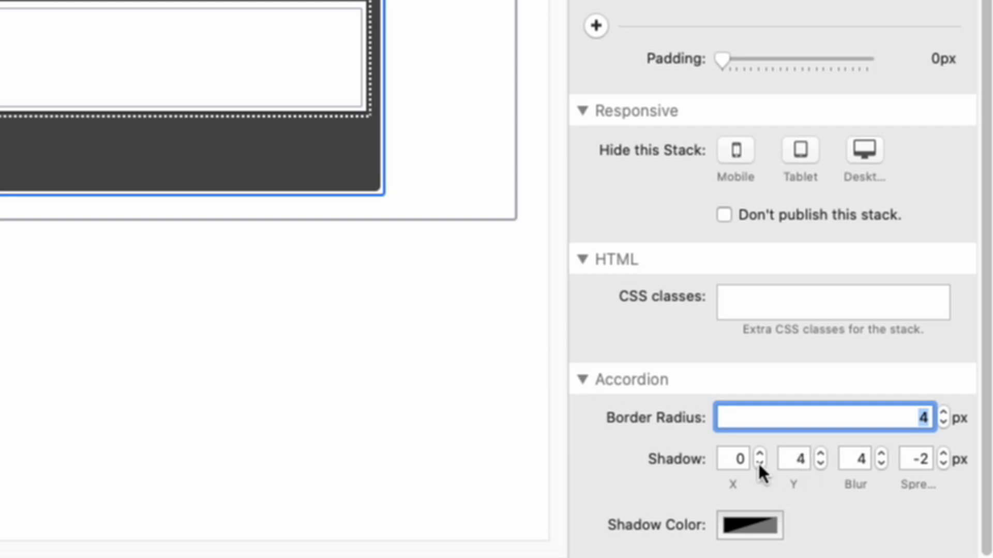
Step: Set the accordion's shadow to 20 px for Y, 10 px for blur and -10 px for spread
{"action": "left_click", "coordinate": [734, 459]}
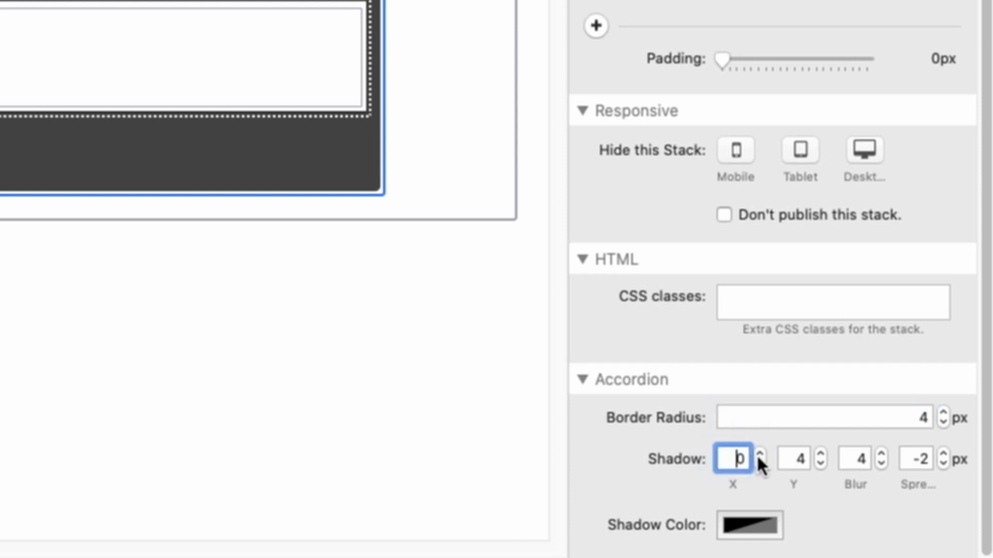
{"action": "left_click", "coordinate": [791, 458]}
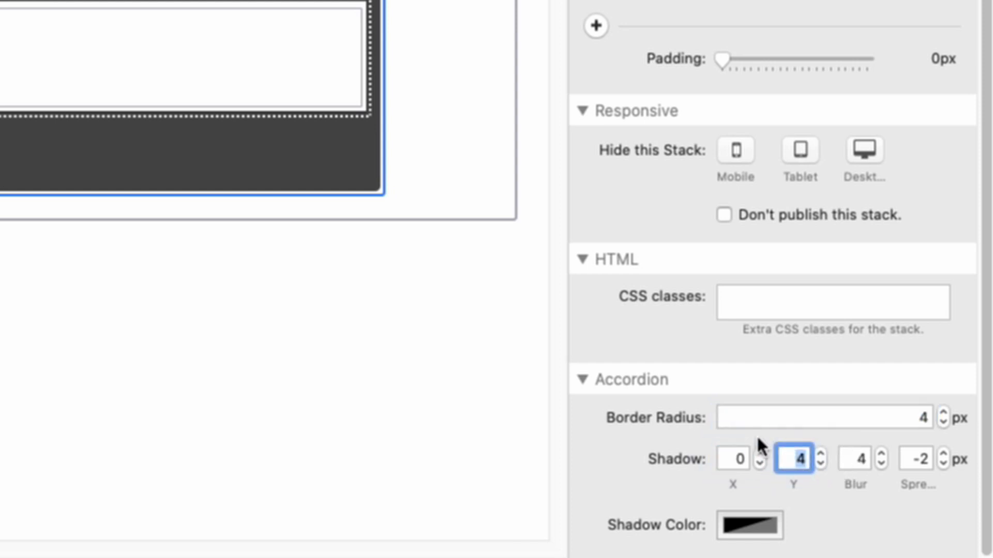
{"action": "type", "text": "20"}
{"action": "left_click", "coordinate": [855, 458]}
{"action": "type", "text": "10"}
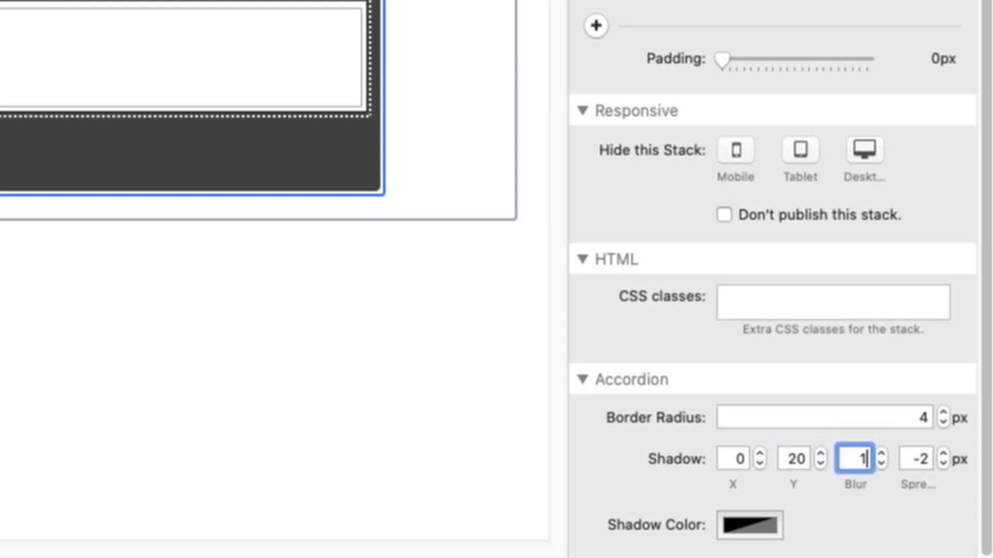
{"action": "left_click", "coordinate": [907, 457]}
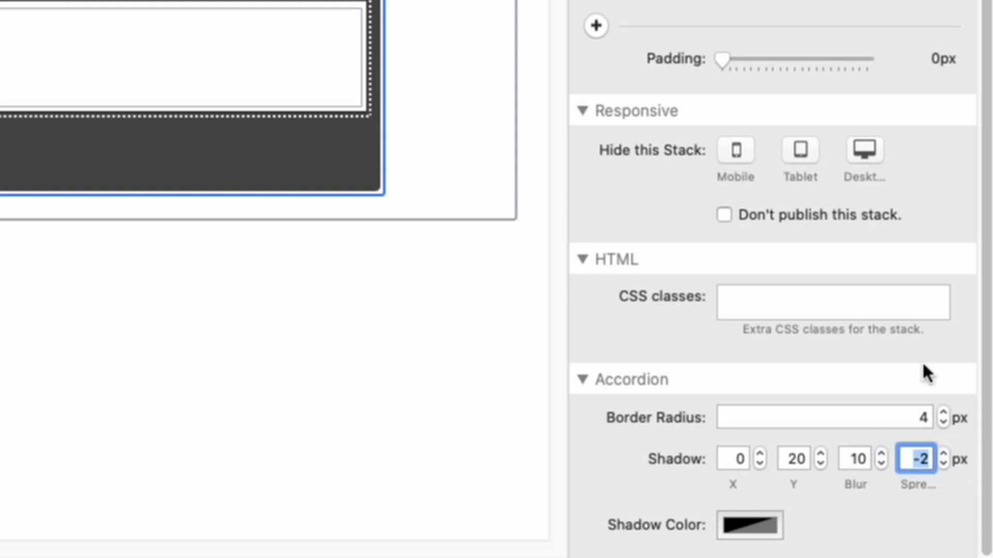
{"action": "type", "text": "-10"}
{"action": "key", "text": "Return"}
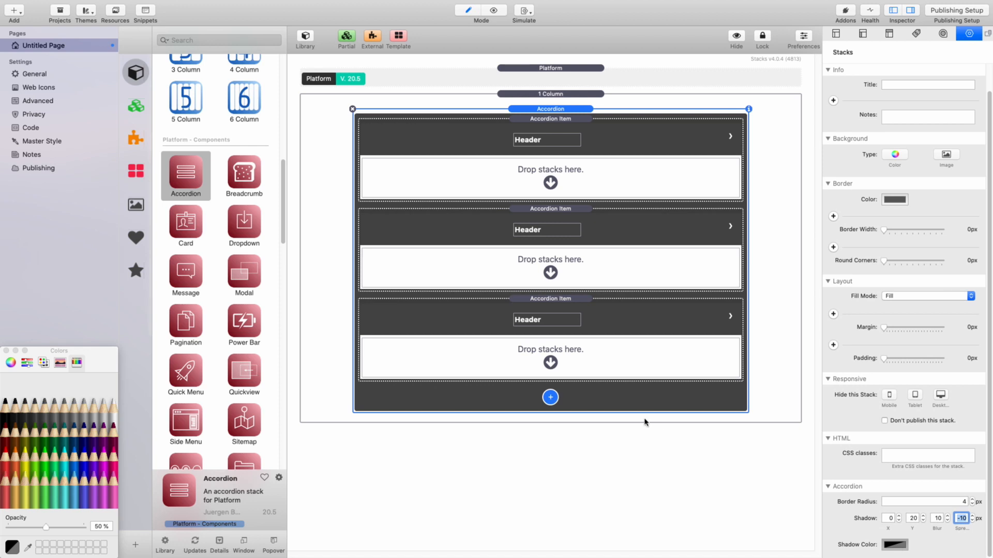
Step: Set the accordion's shadow color to Tin and close the color picker
{"action": "left_click", "coordinate": [53, 420]}
{"action": "left_click", "coordinate": [52, 418]}
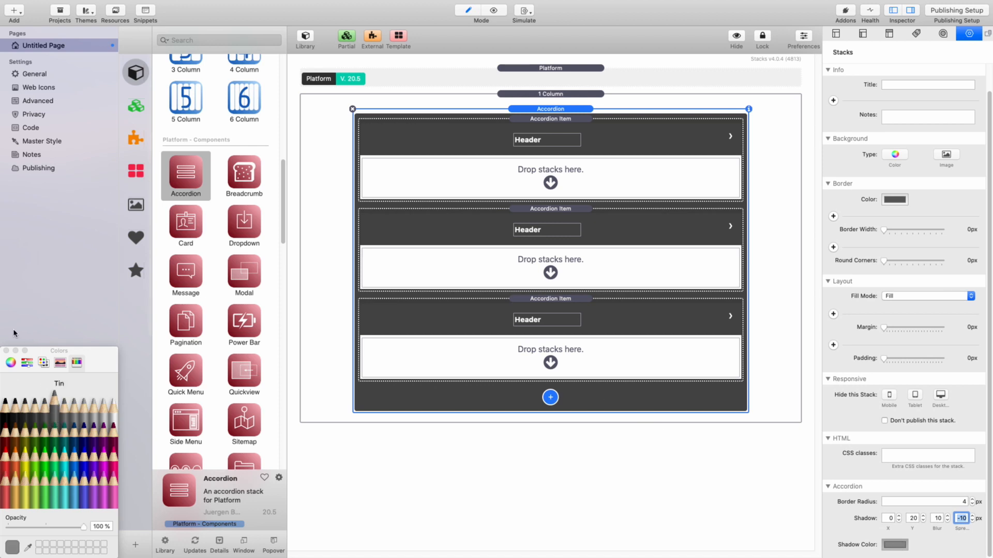
{"action": "left_click", "coordinate": [7, 351]}
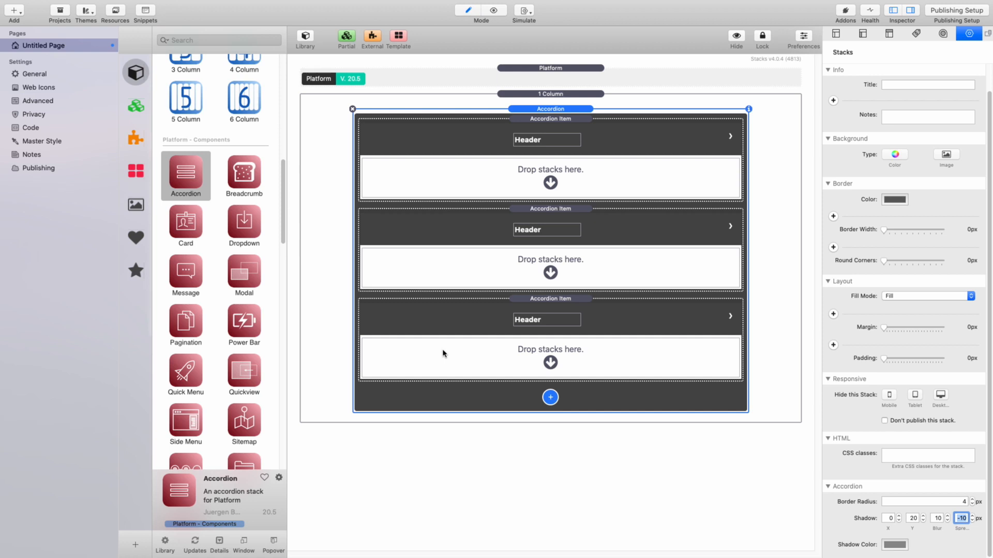
Step: Set the accordion's padding to 20 px while previewing the page, and return to edit mode
{"action": "left_click", "coordinate": [495, 12]}
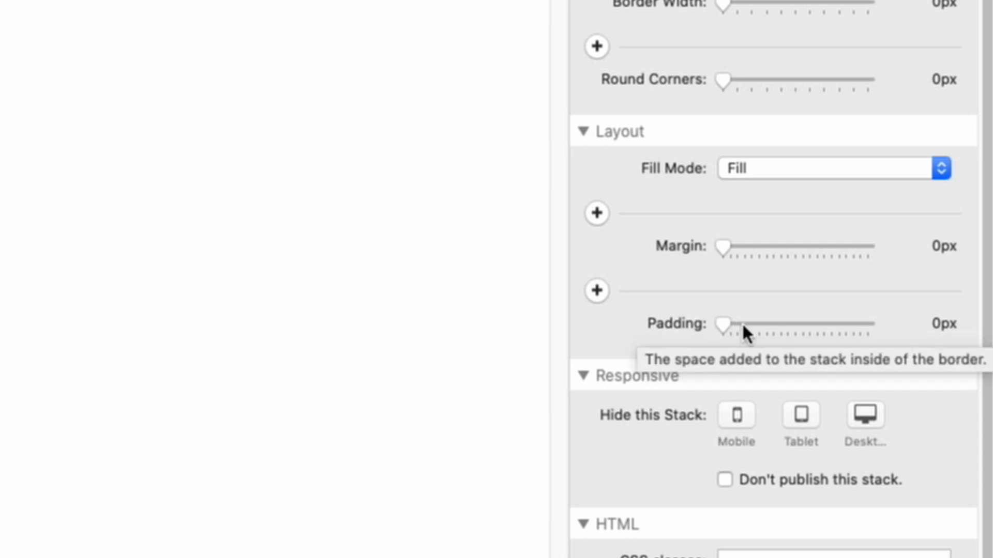
{"action": "left_click_drag", "start_coordinate": [724, 321], "coordinate": [928, 325]}
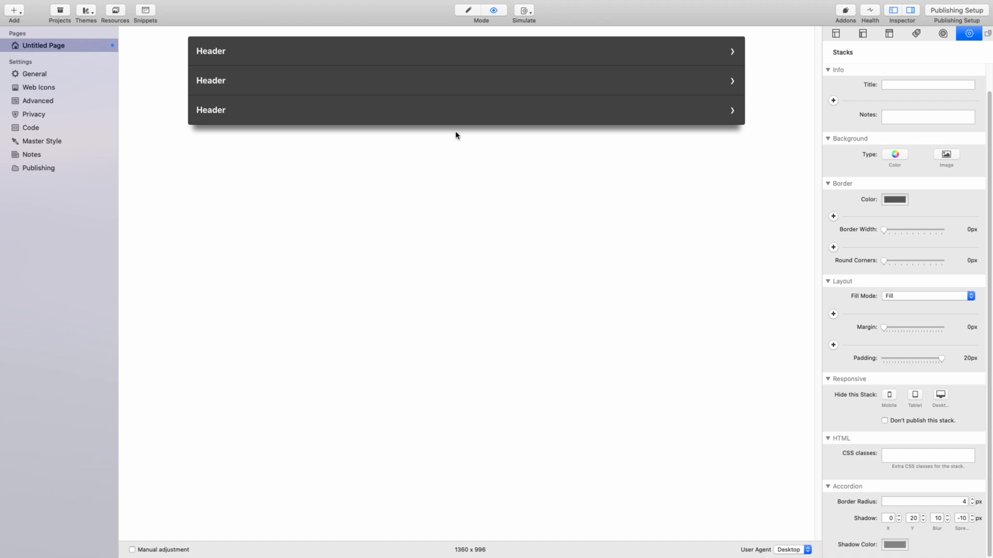
{"action": "left_click", "coordinate": [468, 11]}
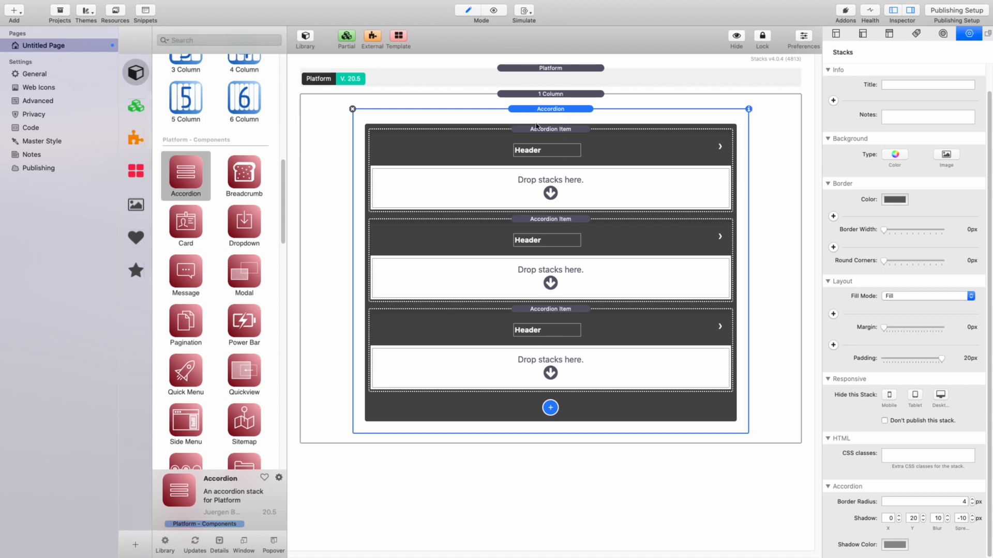
Step: Add a Title stack to the content area of each of the three accordion items
{"action": "left_click", "coordinate": [568, 131]}
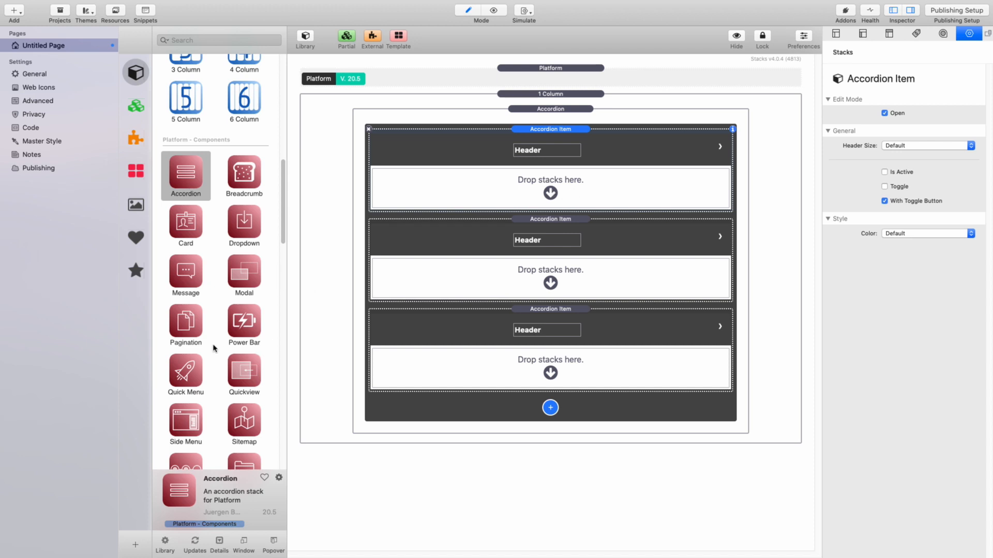
{"action": "scroll", "coordinate": [217, 347], "scroll_direction": "down", "scroll_amount": 15}
{"action": "scroll", "coordinate": [217, 348], "scroll_direction": "down", "scroll_amount": 8}
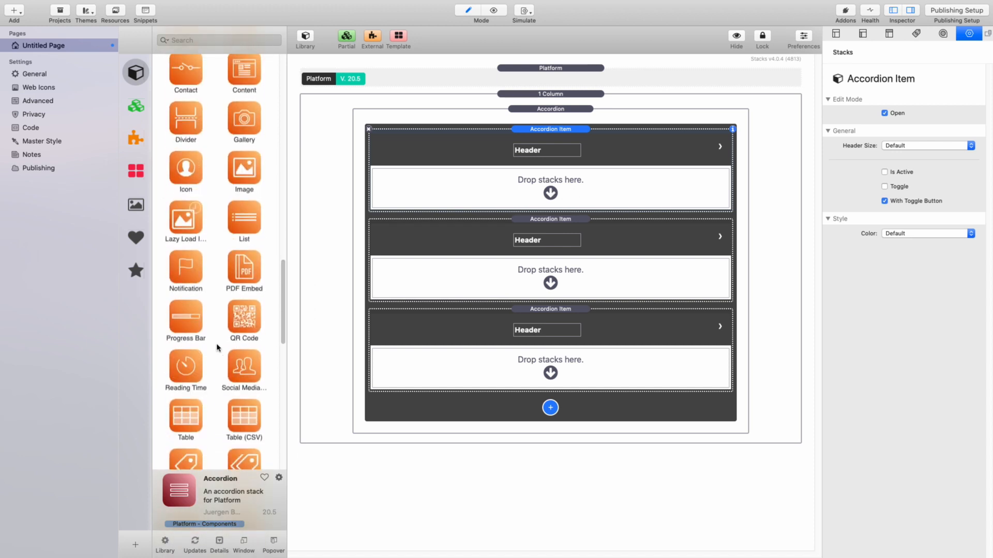
{"action": "left_click_drag", "start_coordinate": [199, 395], "coordinate": [483, 192]}
{"action": "left_click_drag", "start_coordinate": [195, 414], "coordinate": [442, 283]}
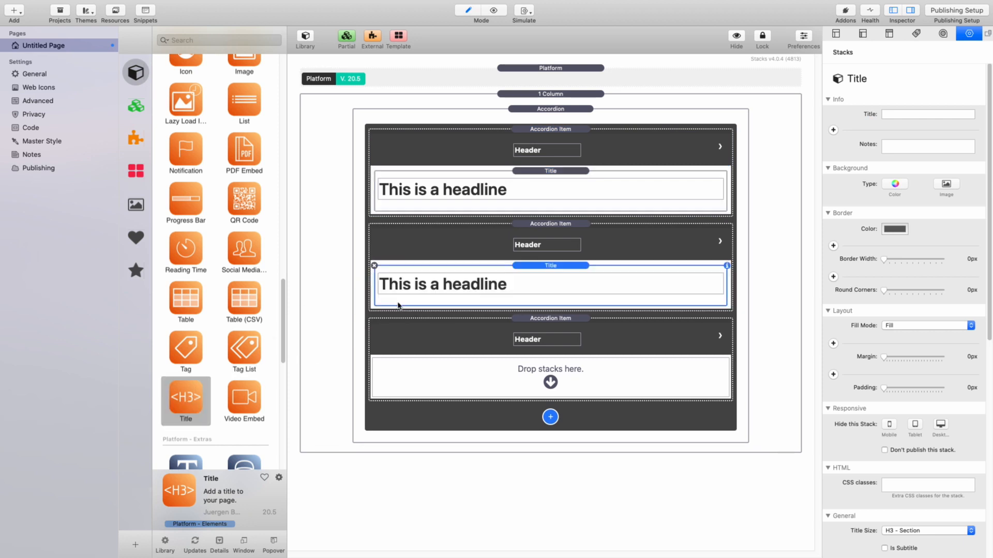
{"action": "left_click_drag", "start_coordinate": [191, 403], "coordinate": [493, 387]}
Step: Try collapsing the first accordion item in edit mode and open it again
{"action": "left_click", "coordinate": [568, 174]}
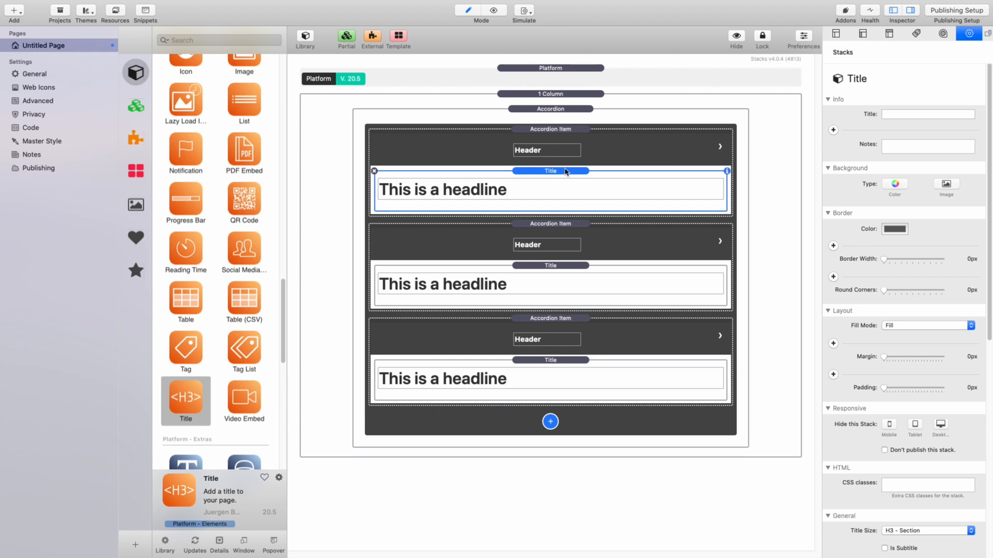
{"action": "left_click", "coordinate": [612, 149]}
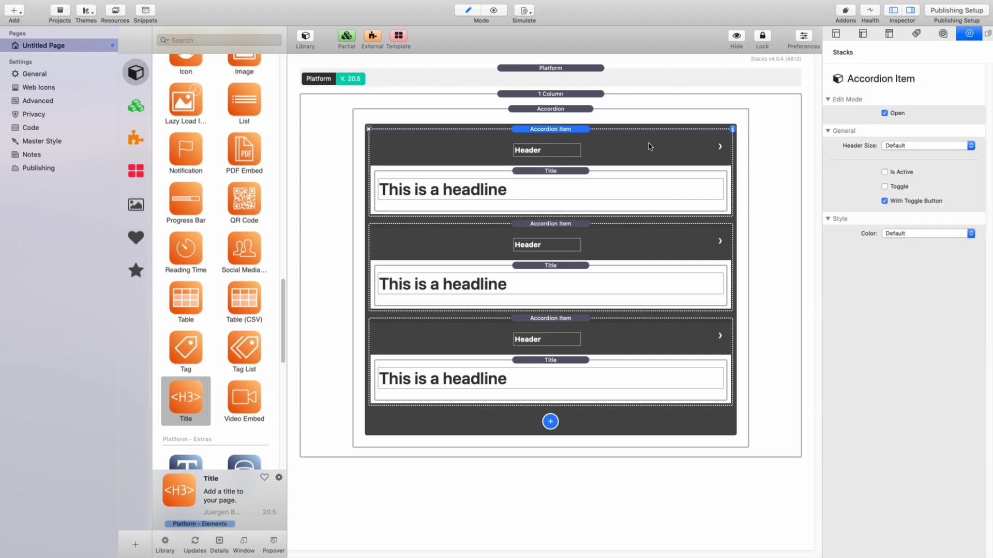
{"action": "left_click", "coordinate": [884, 113]}
{"action": "left_click", "coordinate": [884, 113]}
{"action": "left_click", "coordinate": [885, 113]}
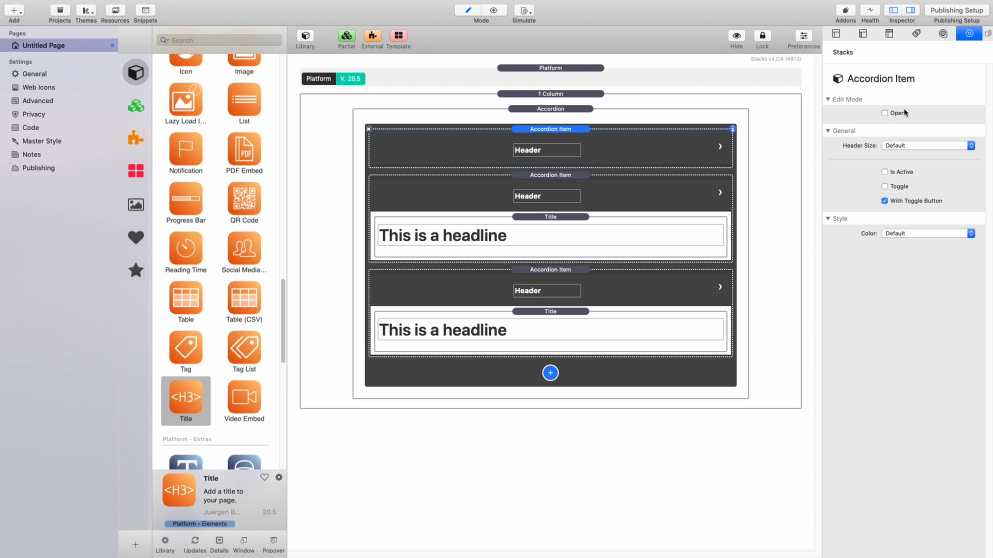
{"action": "left_click", "coordinate": [885, 113]}
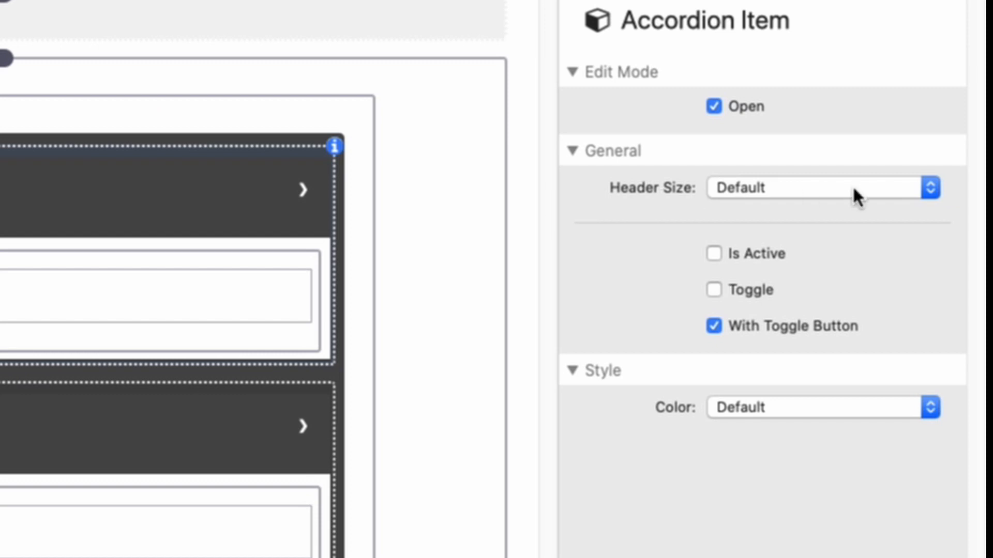
Step: Set the first accordion item's header size to Large
{"action": "left_click", "coordinate": [856, 197]}
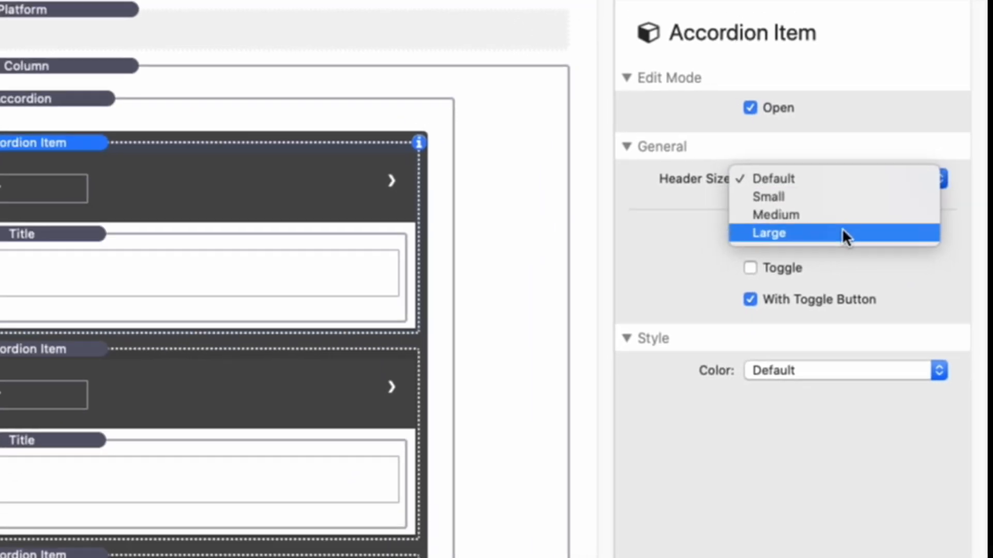
{"action": "left_click", "coordinate": [819, 251]}
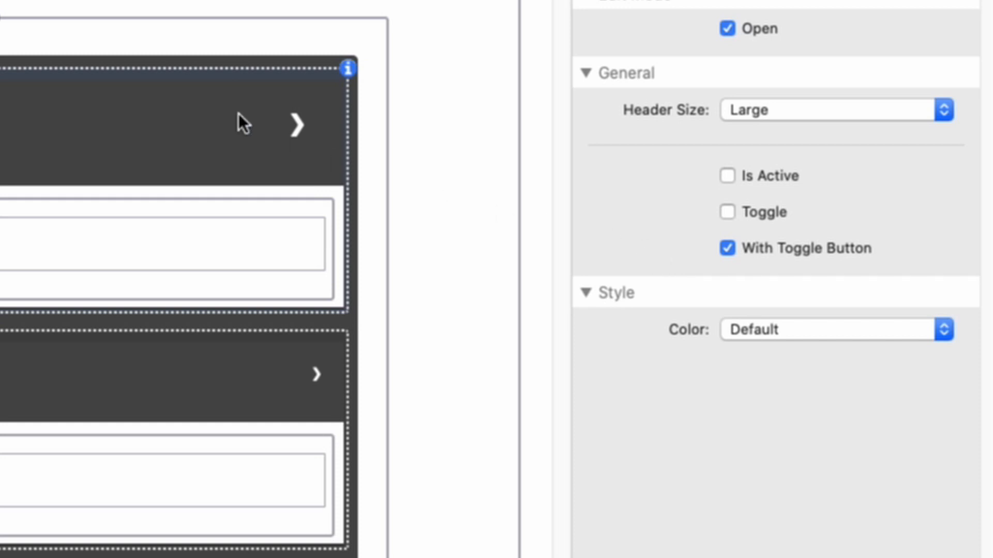
Step: Try hiding the first accordion item's toggle button, check it in the page preview, and restore the button
{"action": "left_click", "coordinate": [727, 248]}
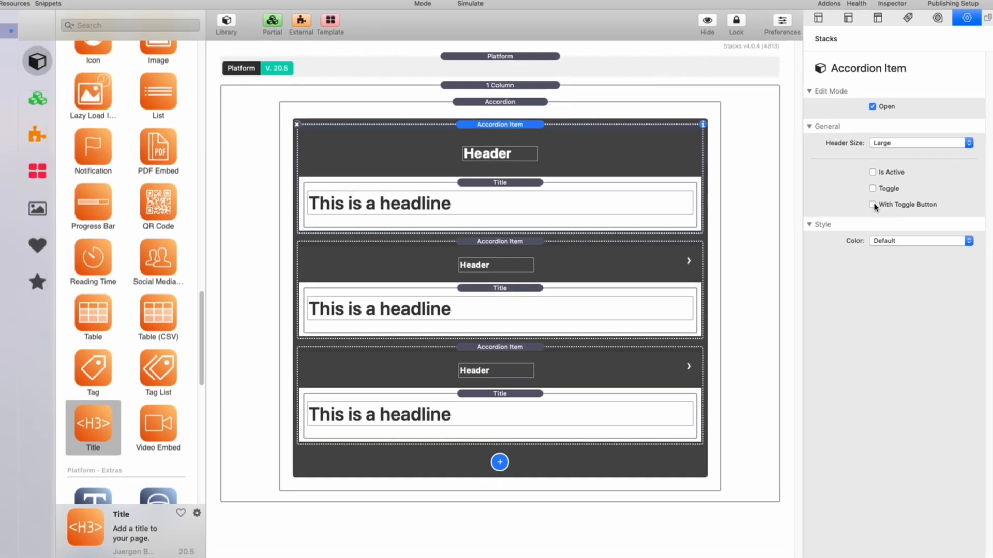
{"action": "left_click", "coordinate": [727, 249]}
{"action": "left_click", "coordinate": [884, 201]}
{"action": "left_click", "coordinate": [884, 202]}
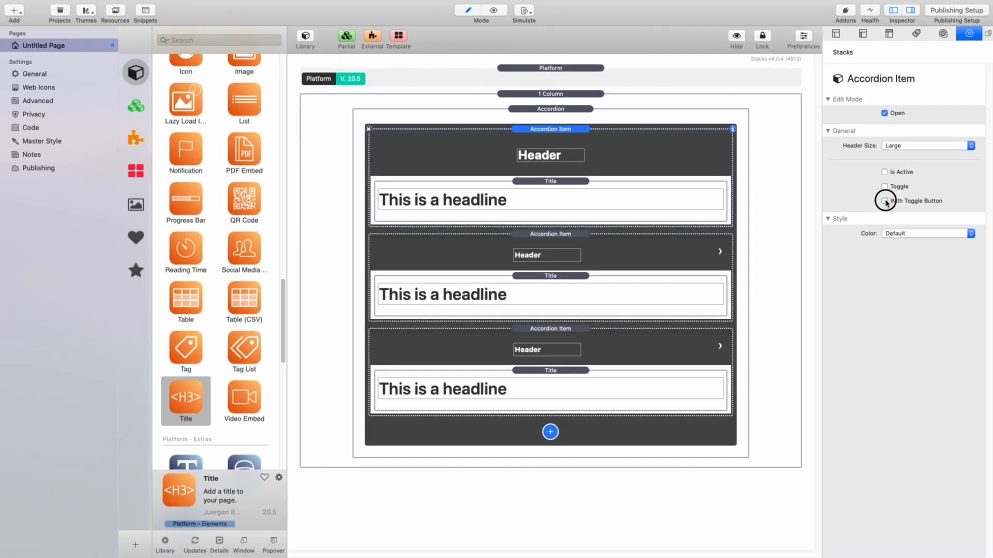
{"action": "left_click", "coordinate": [885, 201]}
{"action": "left_click", "coordinate": [885, 202]}
{"action": "left_click", "coordinate": [885, 201]}
{"action": "left_click", "coordinate": [885, 201]}
{"action": "left_click", "coordinate": [885, 201]}
{"action": "left_click", "coordinate": [495, 11]}
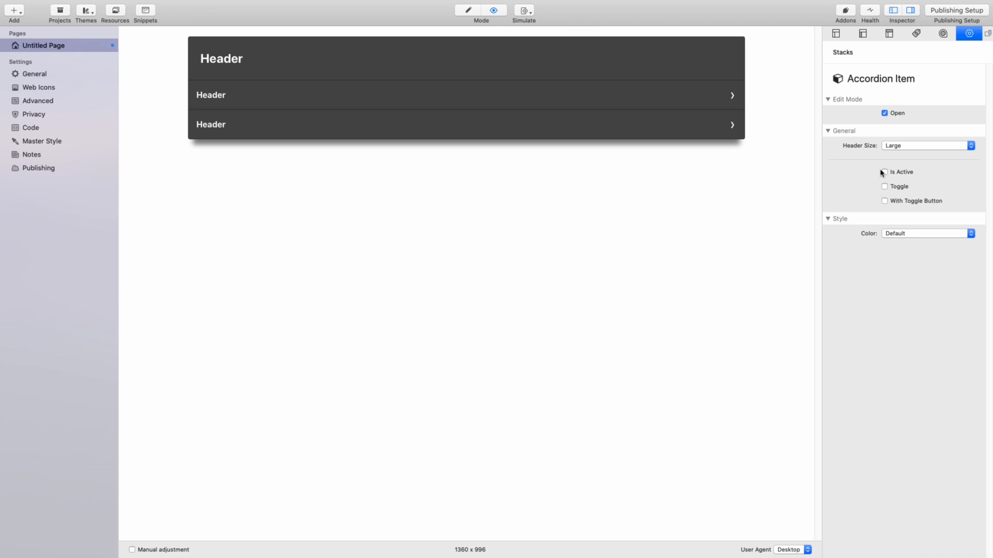
{"action": "left_click", "coordinate": [885, 201]}
Step: Try Is Active on the first accordion item, and test opening and closing all three items in the preview
{"action": "left_click", "coordinate": [884, 172]}
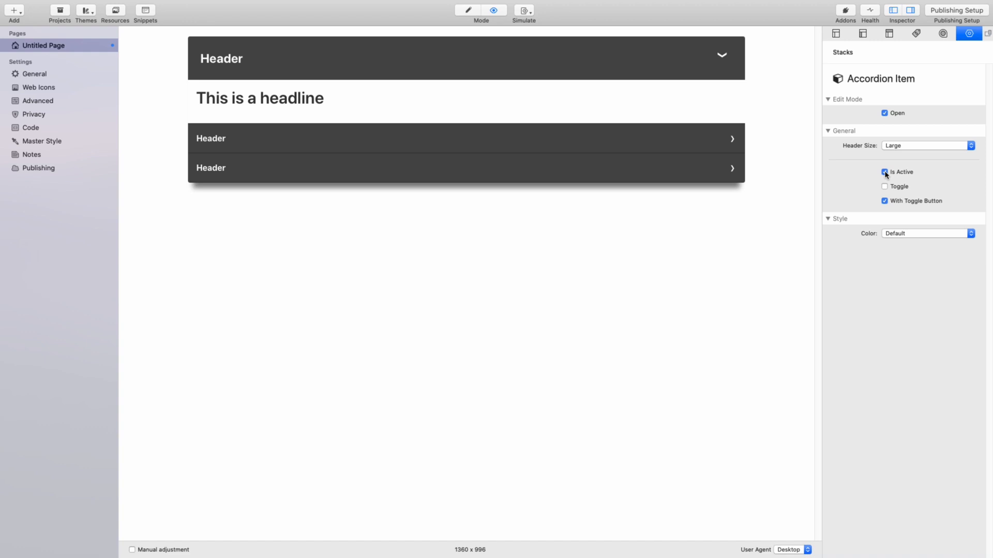
{"action": "left_click", "coordinate": [885, 172]}
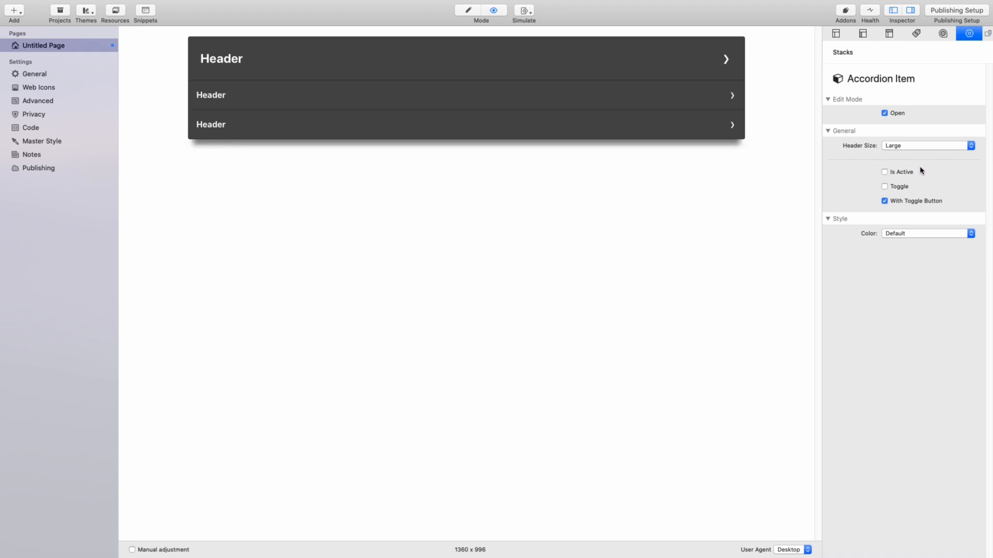
{"action": "left_click", "coordinate": [730, 64]}
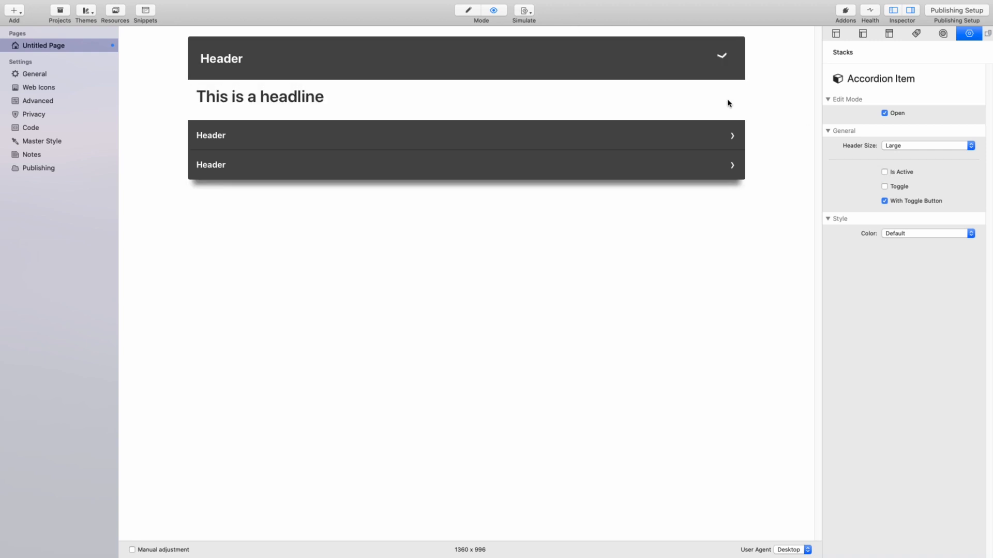
{"action": "left_click", "coordinate": [731, 141]}
{"action": "left_click", "coordinate": [724, 216]}
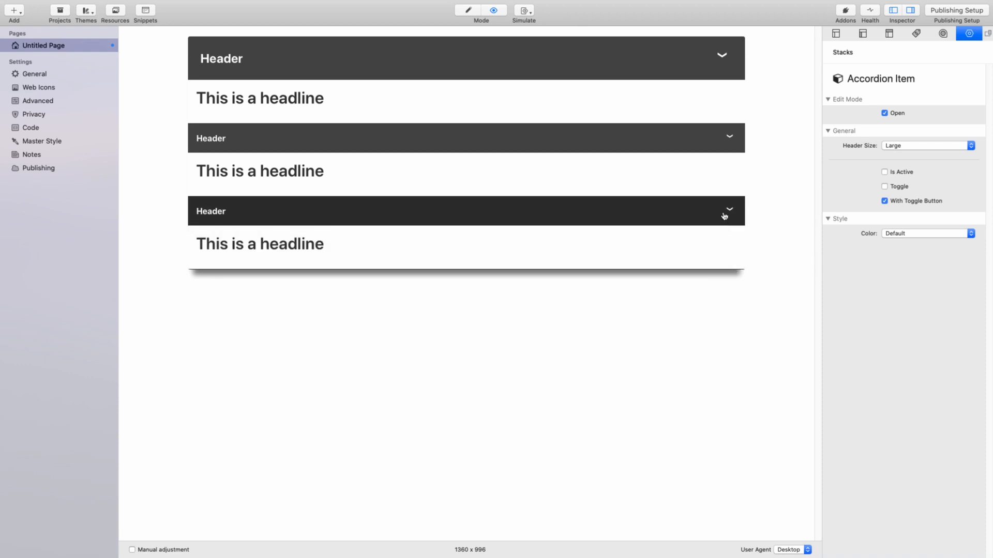
{"action": "left_click", "coordinate": [724, 217]}
{"action": "left_click", "coordinate": [729, 136]}
{"action": "left_click", "coordinate": [724, 59]}
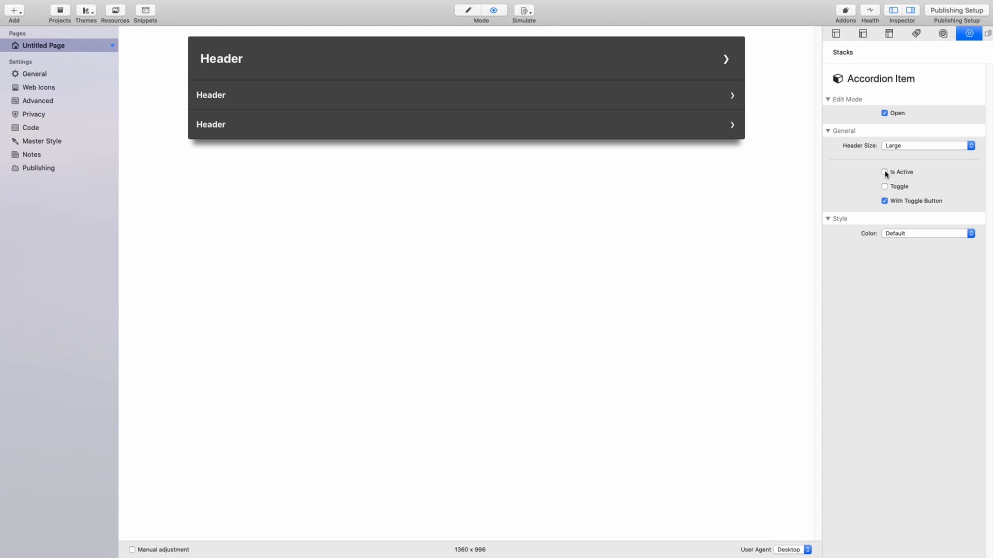
Step: Enable the Toggle option for all three accordion items in edit mode, and reselect the first item
{"action": "left_click", "coordinate": [468, 11]}
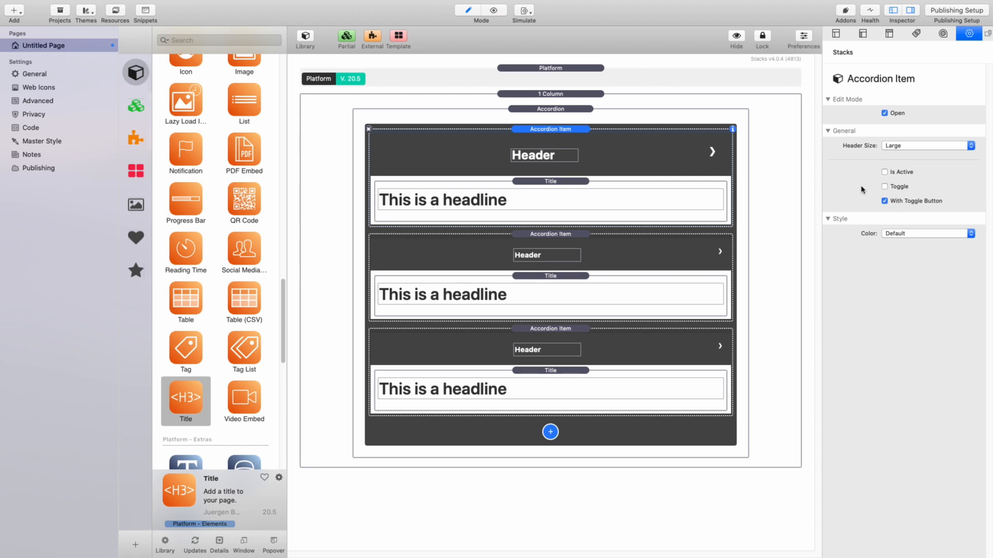
{"action": "left_click", "coordinate": [886, 186]}
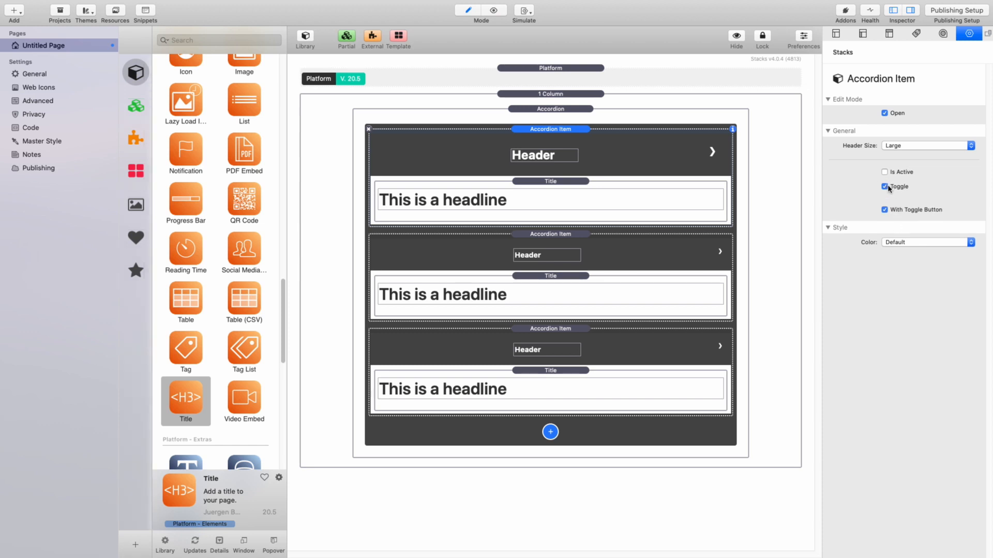
{"action": "left_click", "coordinate": [660, 262]}
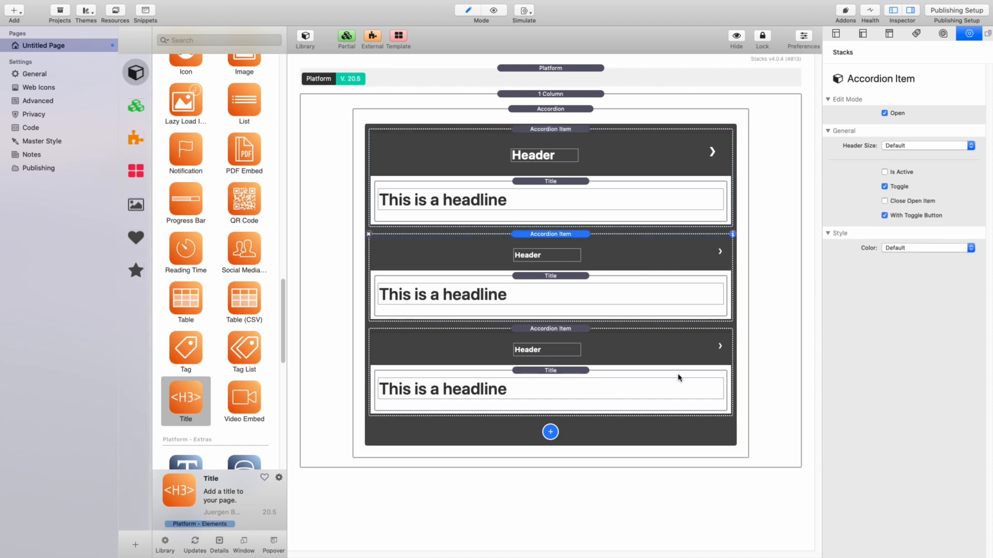
{"action": "left_click", "coordinate": [644, 351]}
{"action": "left_click", "coordinate": [890, 187]}
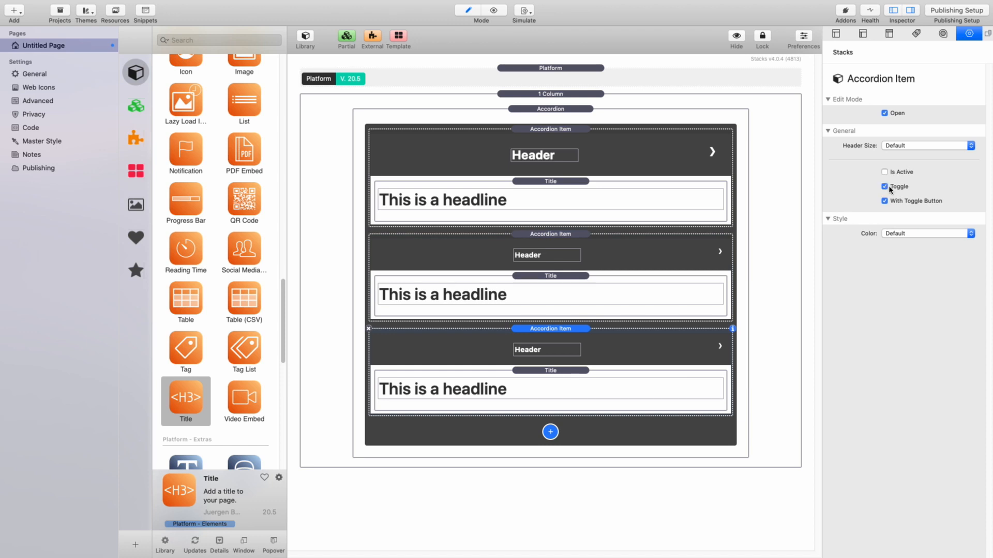
{"action": "left_click", "coordinate": [654, 166]}
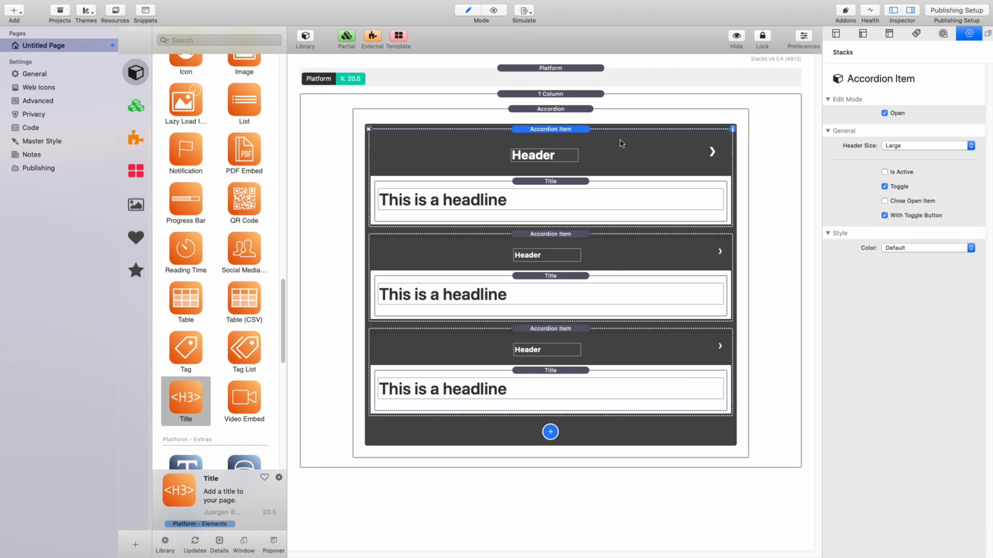
Step: Preview the page and open the three accordion items in turn to test the Toggle behaviour
{"action": "left_click", "coordinate": [494, 11]}
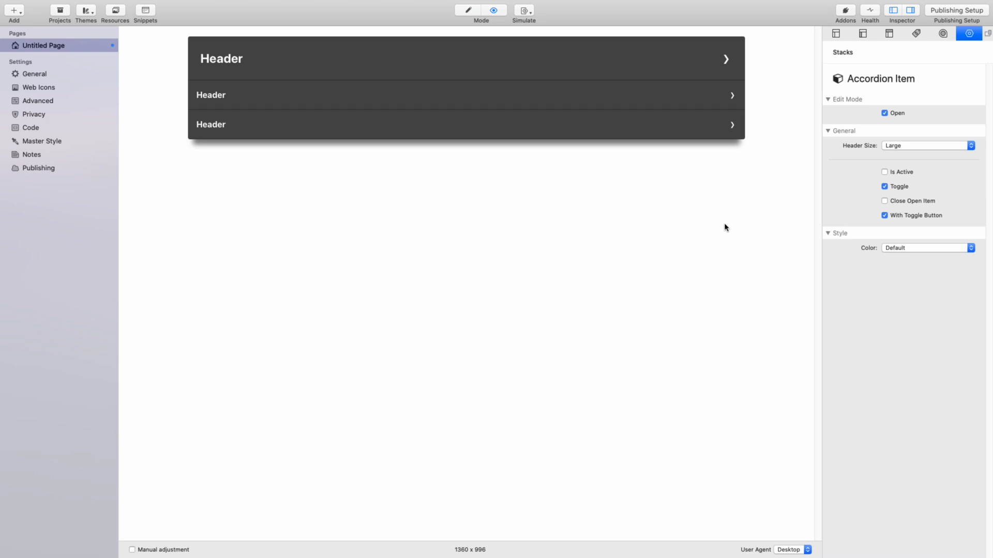
{"action": "left_click", "coordinate": [651, 64]}
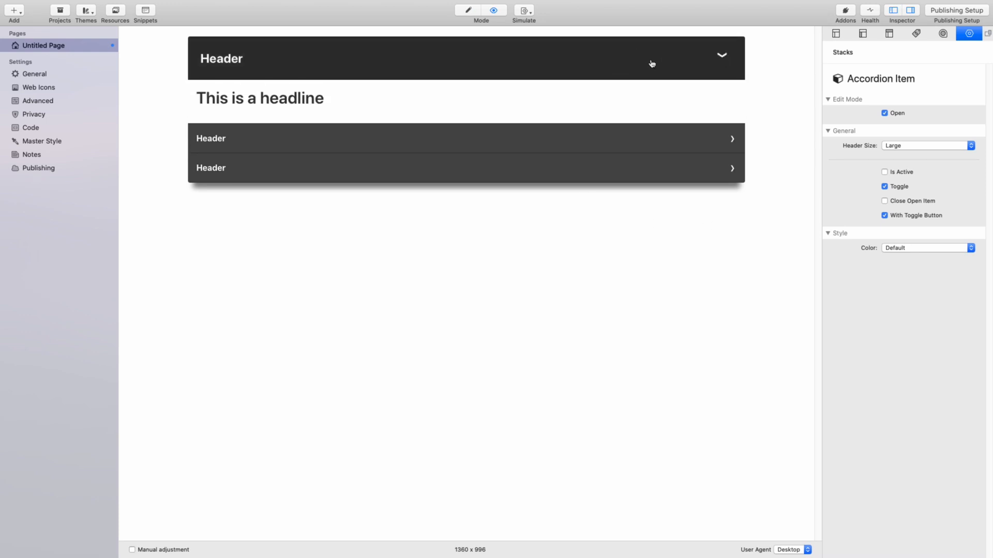
{"action": "left_click", "coordinate": [656, 138]}
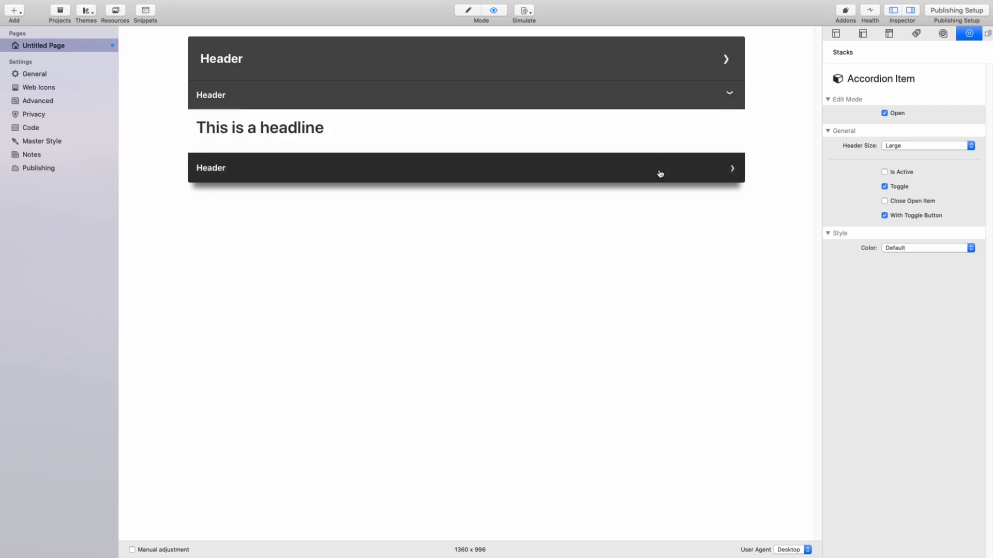
{"action": "left_click", "coordinate": [659, 172]}
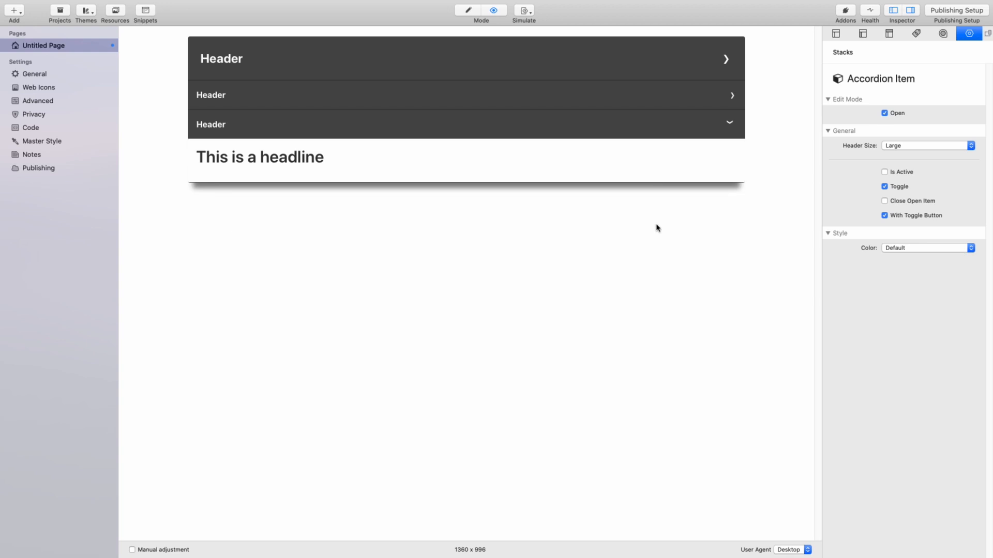
{"action": "left_click", "coordinate": [648, 56]}
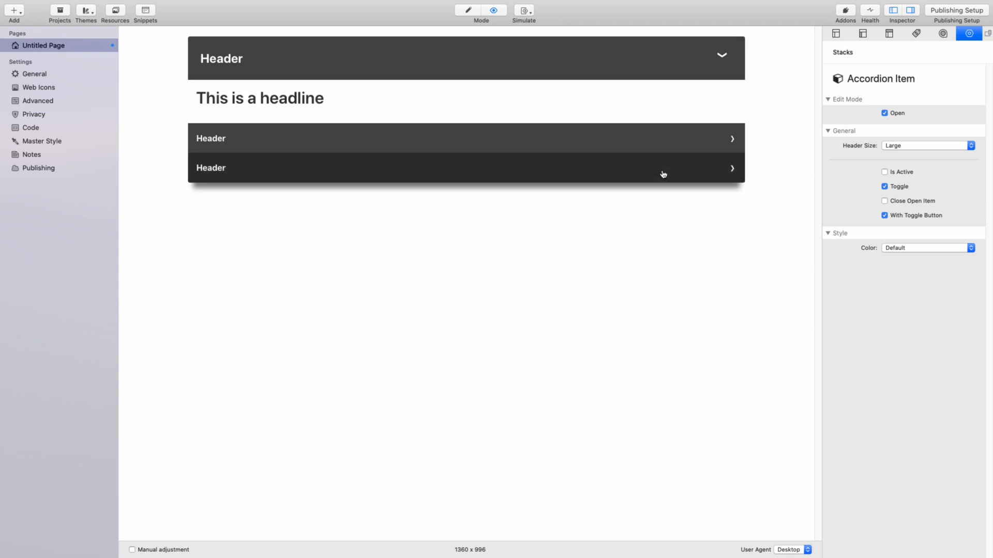
{"action": "left_click", "coordinate": [663, 174]}
{"action": "left_click", "coordinate": [654, 57]}
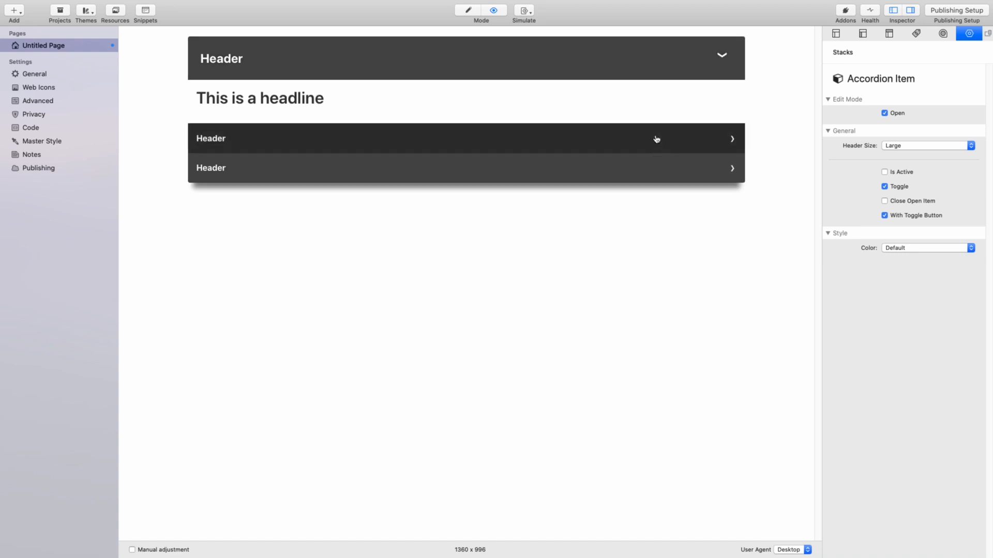
{"action": "left_click", "coordinate": [656, 138]}
{"action": "left_click", "coordinate": [659, 72]}
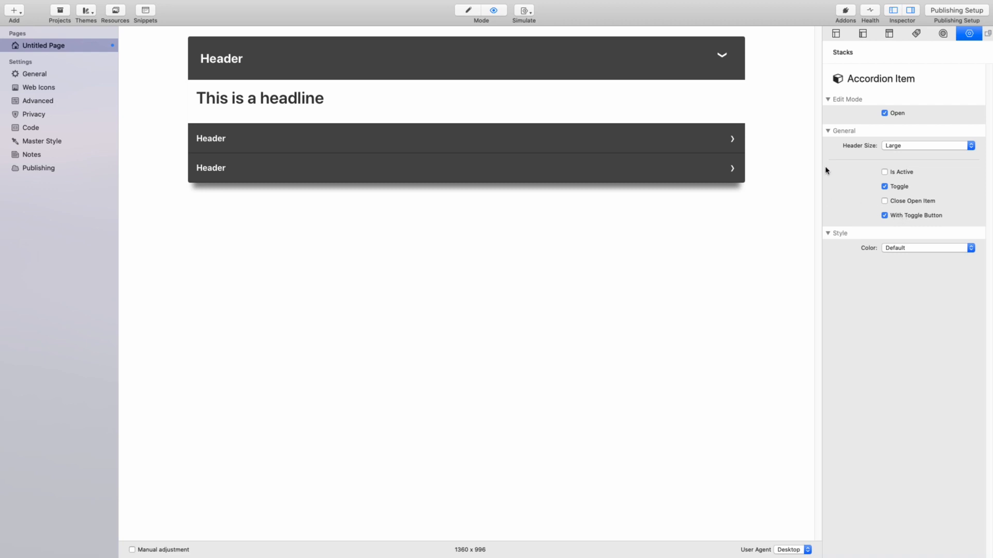
{"action": "left_click", "coordinate": [683, 63]}
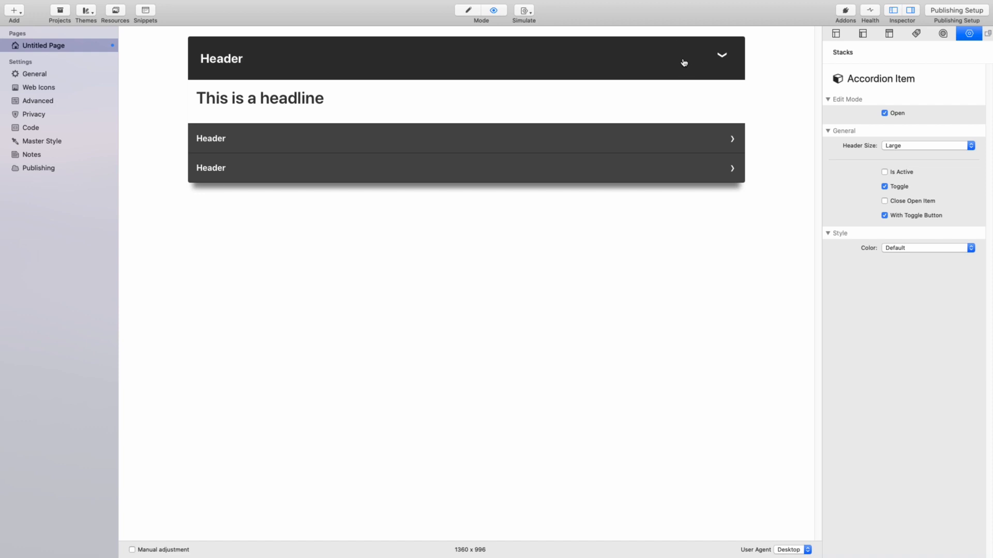
Step: Try enabling Close Open Item for the first accordion item, keeping its Toggle option on
{"action": "left_click", "coordinate": [900, 188]}
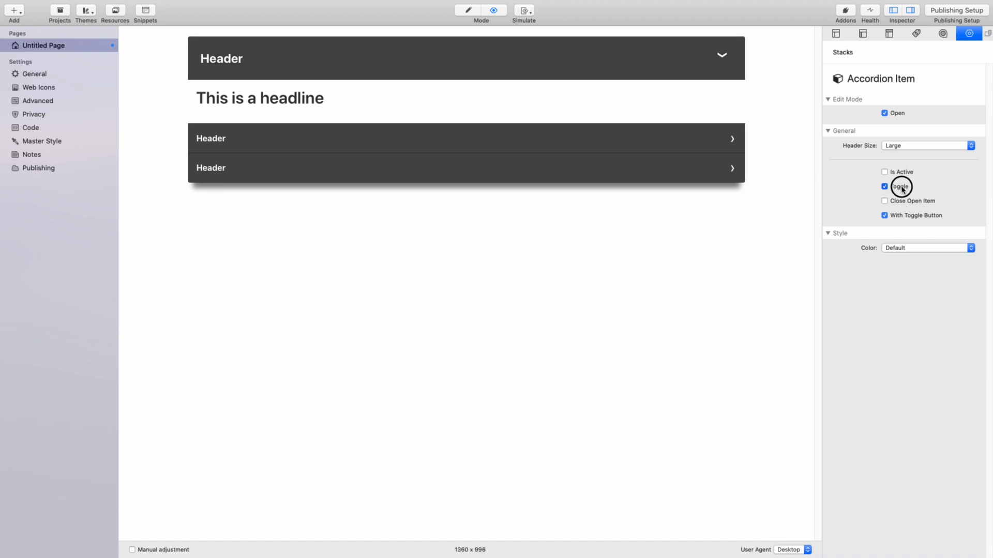
{"action": "left_click", "coordinate": [901, 189]}
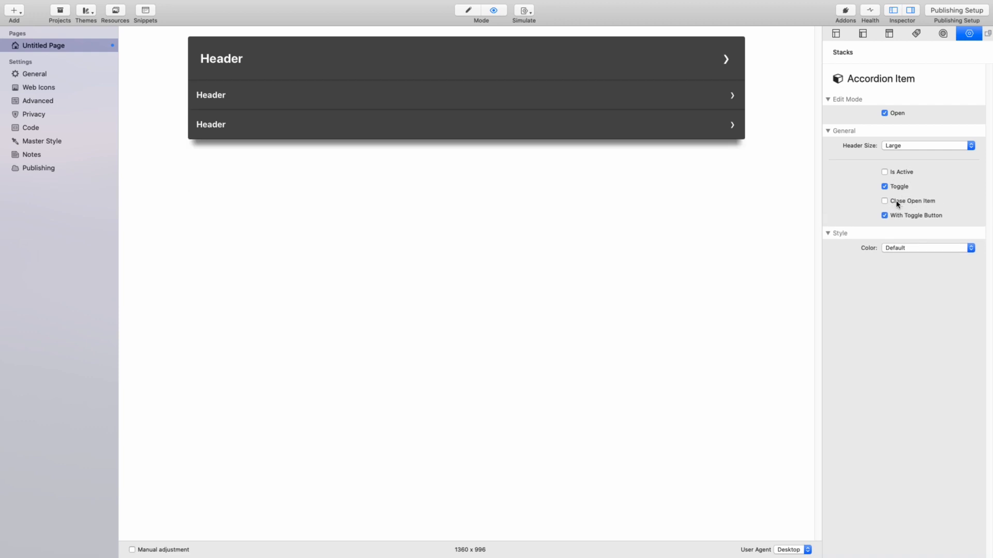
{"action": "left_click", "coordinate": [908, 201]}
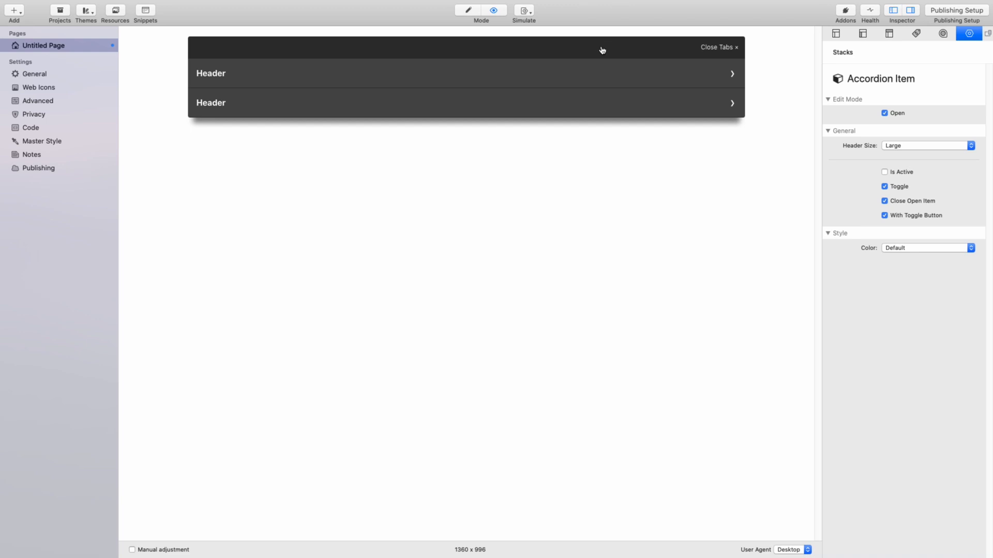
Step: Test the Close Tabs bar in the preview by opening the second and third items and closing each with it
{"action": "left_click", "coordinate": [632, 74]}
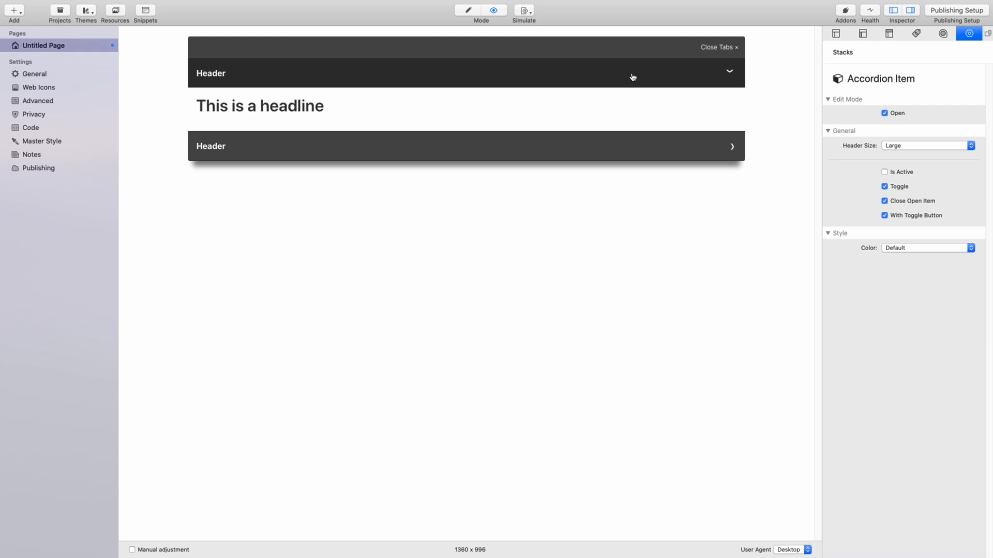
{"action": "left_click", "coordinate": [654, 49]}
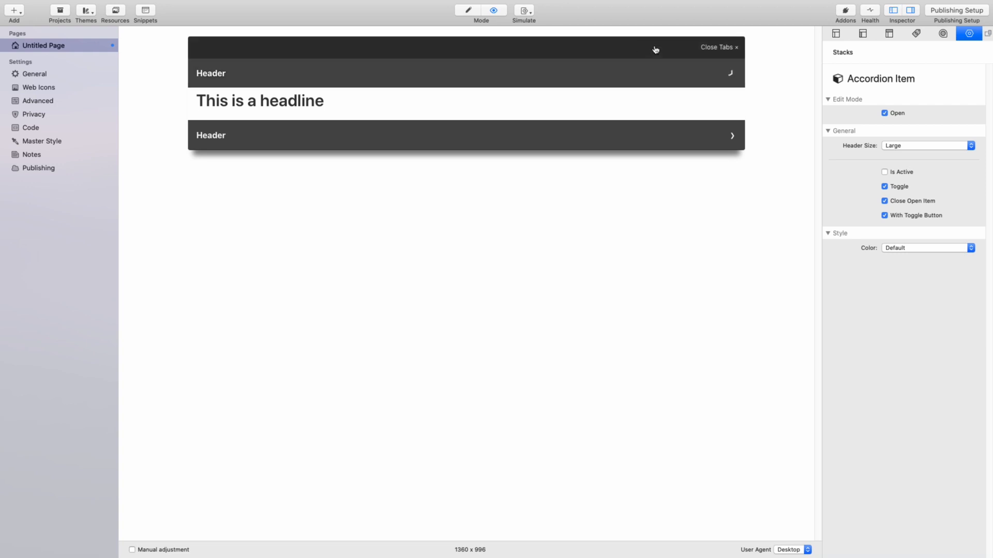
{"action": "left_click", "coordinate": [652, 103]}
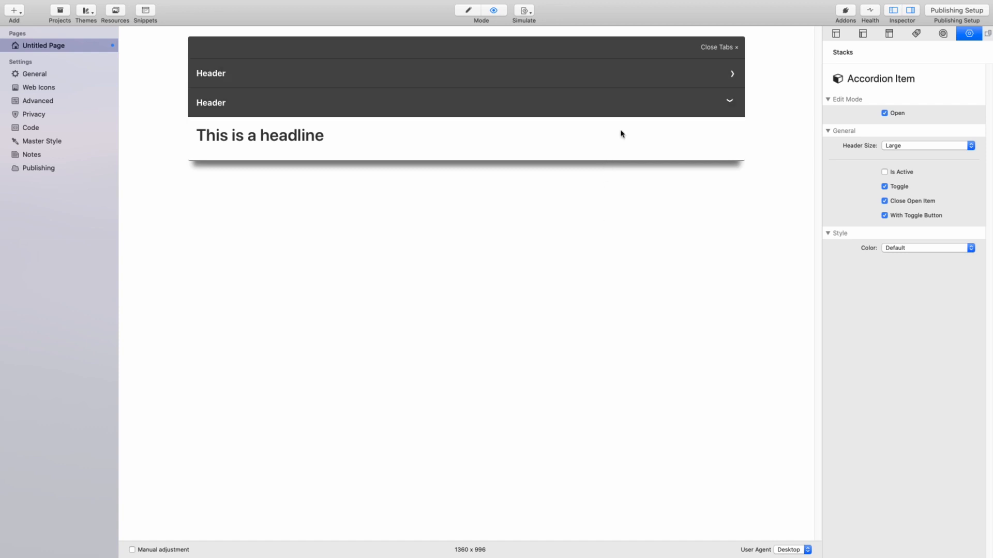
{"action": "left_click", "coordinate": [632, 48]}
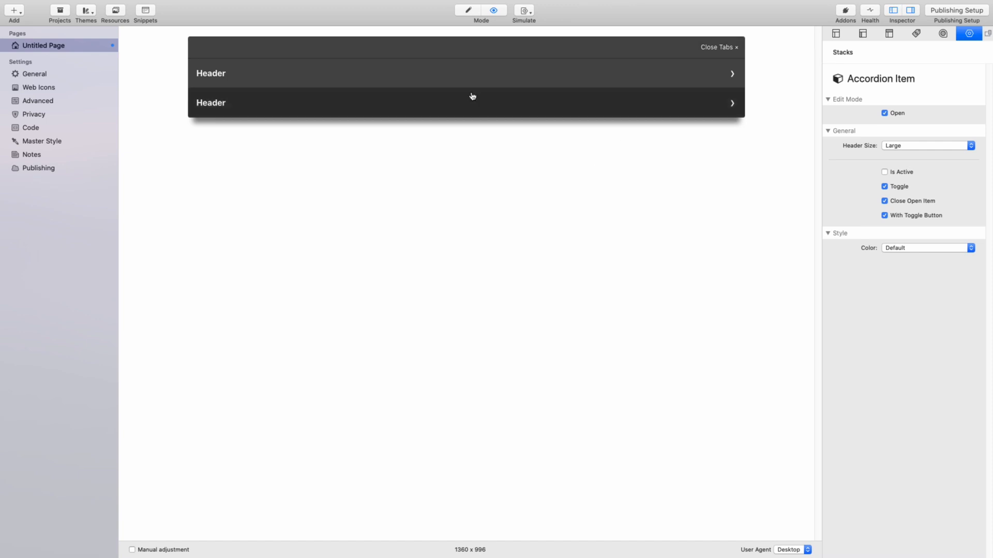
Step: Return to edit mode, open the Close Tabs label's text for editing, and leave it without changes
{"action": "left_click", "coordinate": [469, 10]}
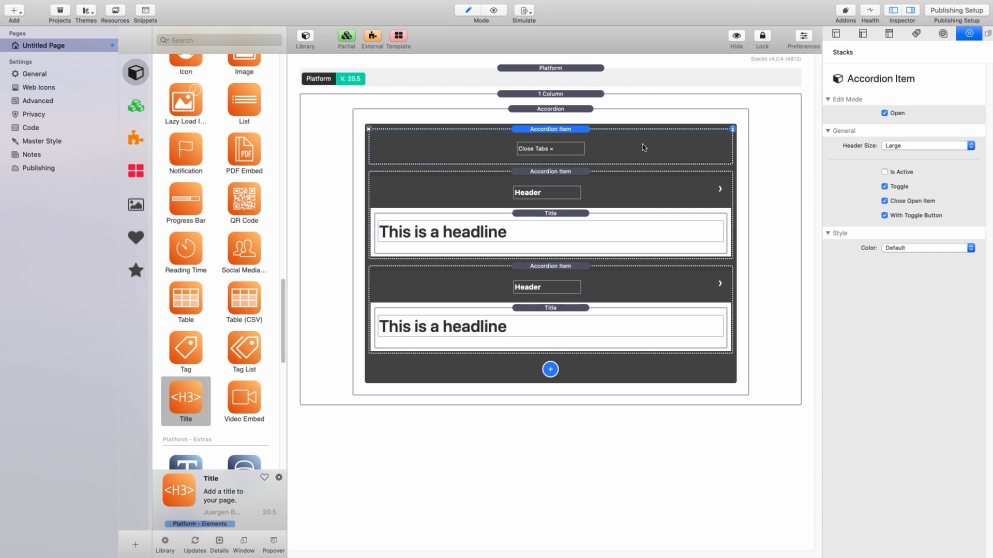
{"action": "double_click", "coordinate": [543, 150]}
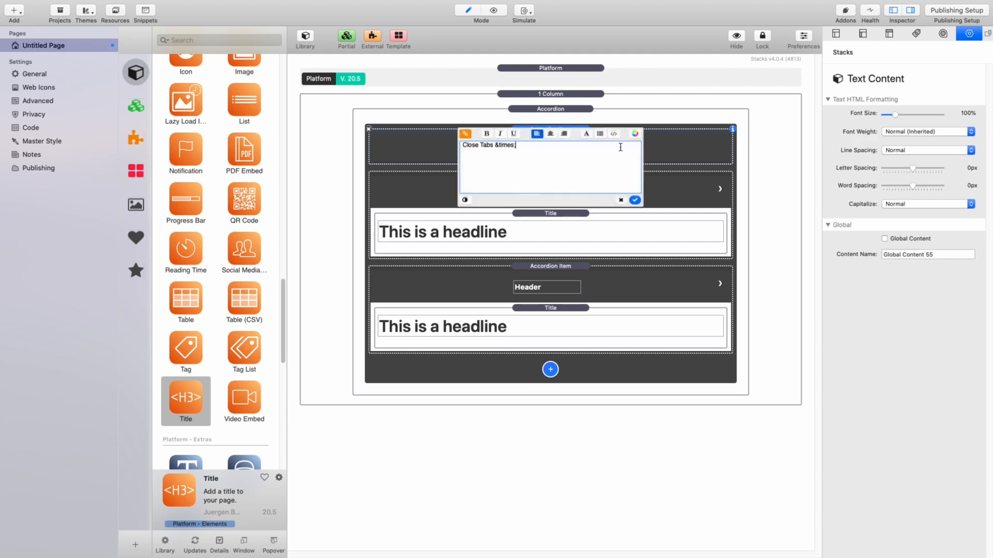
{"action": "left_click", "coordinate": [620, 201]}
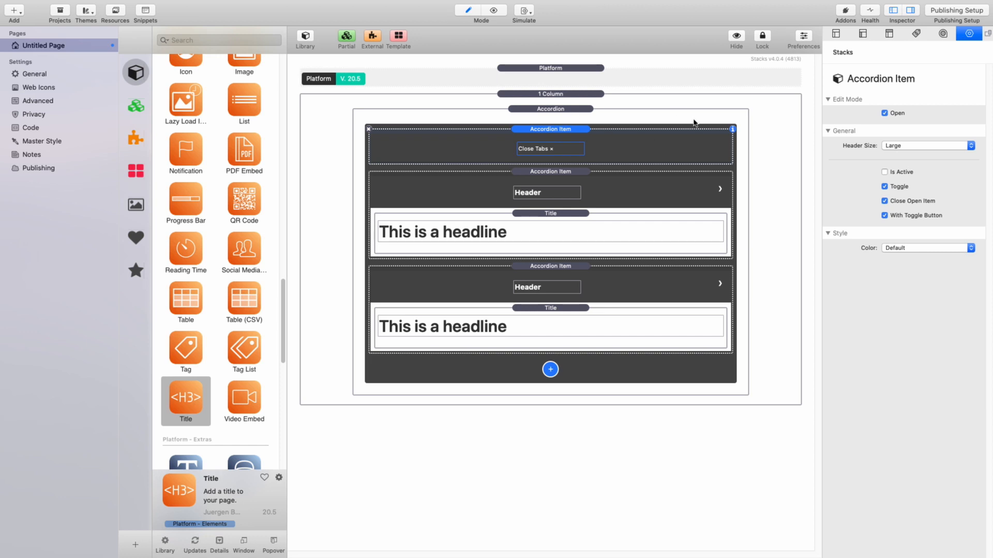
Step: Set the first accordion item to Is Active with Close Open Item off, and test it in the page preview
{"action": "left_click", "coordinate": [903, 174]}
{"action": "left_click", "coordinate": [884, 201]}
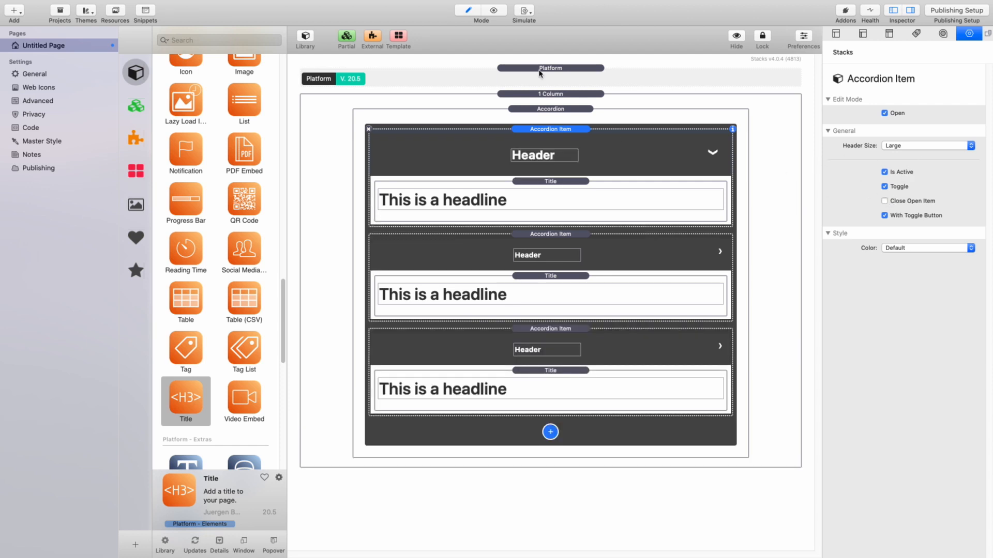
{"action": "left_click", "coordinate": [494, 11]}
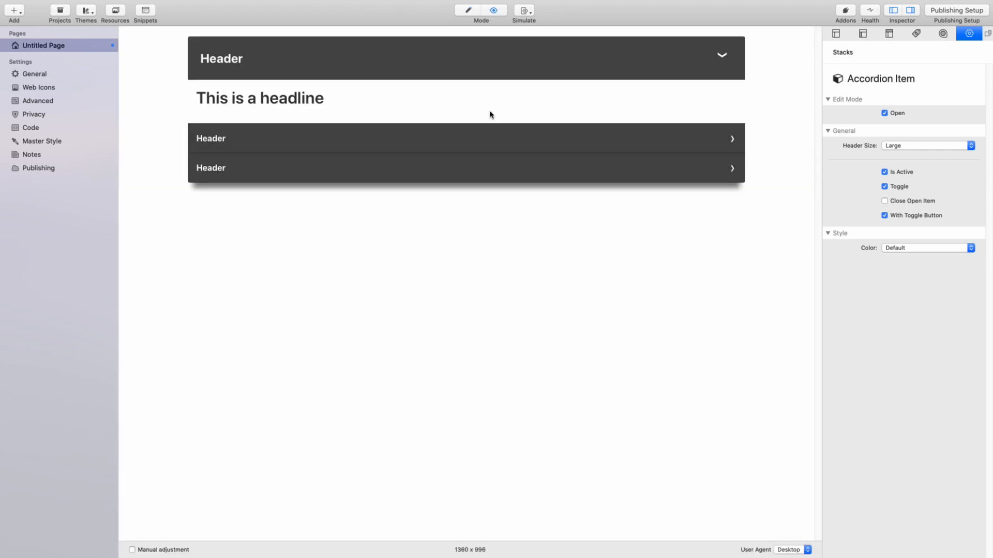
{"action": "left_click", "coordinate": [611, 149]}
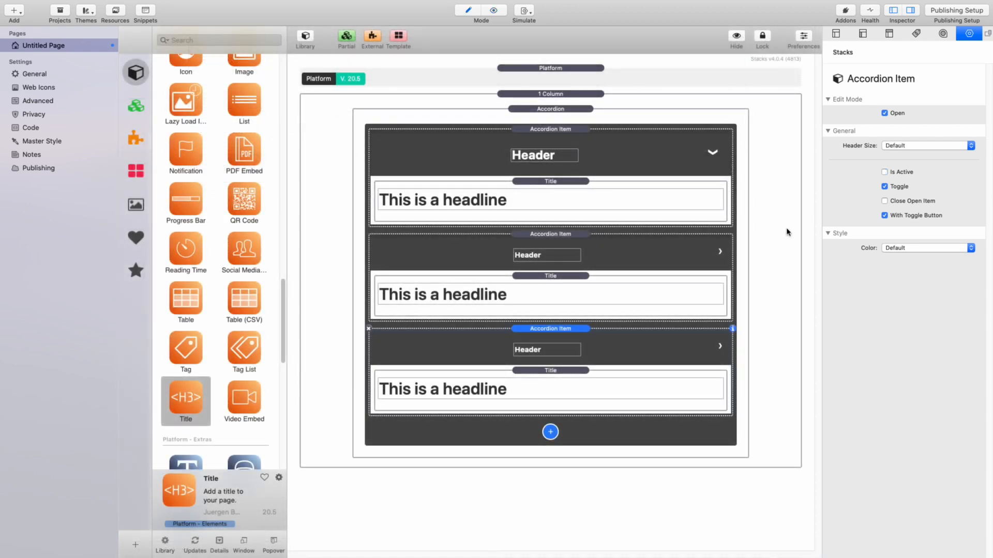
Step: Try setting the second and third accordion items to Is Active alongside the first, and check the page preview
{"action": "left_click", "coordinate": [884, 173]}
{"action": "left_click", "coordinate": [679, 260]}
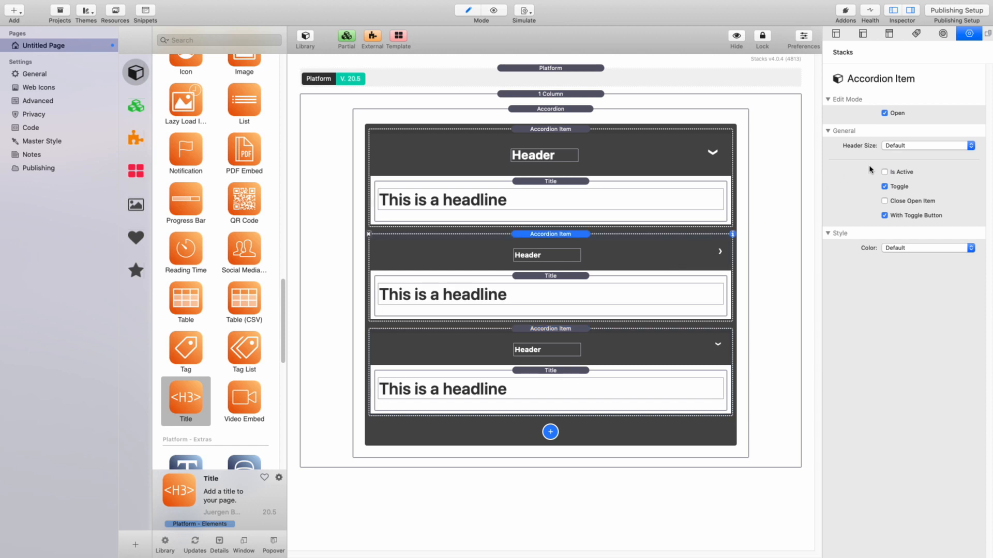
{"action": "left_click", "coordinate": [691, 148]}
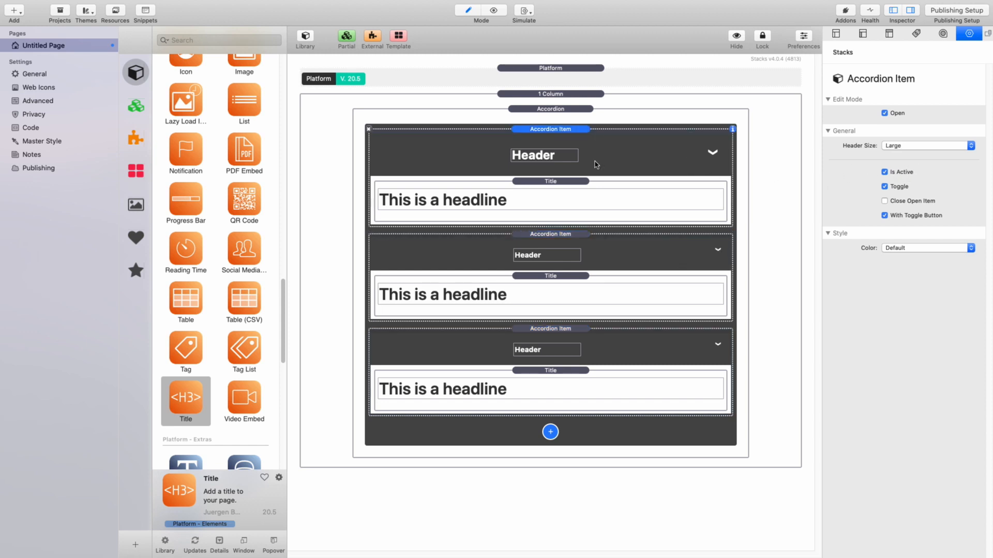
{"action": "left_click", "coordinate": [493, 11]}
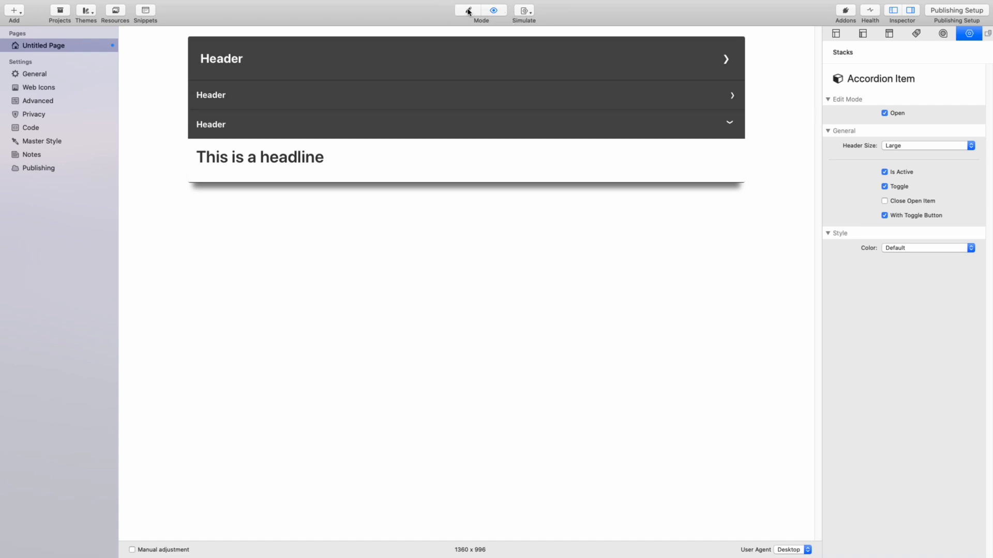
{"action": "left_click", "coordinate": [468, 10]}
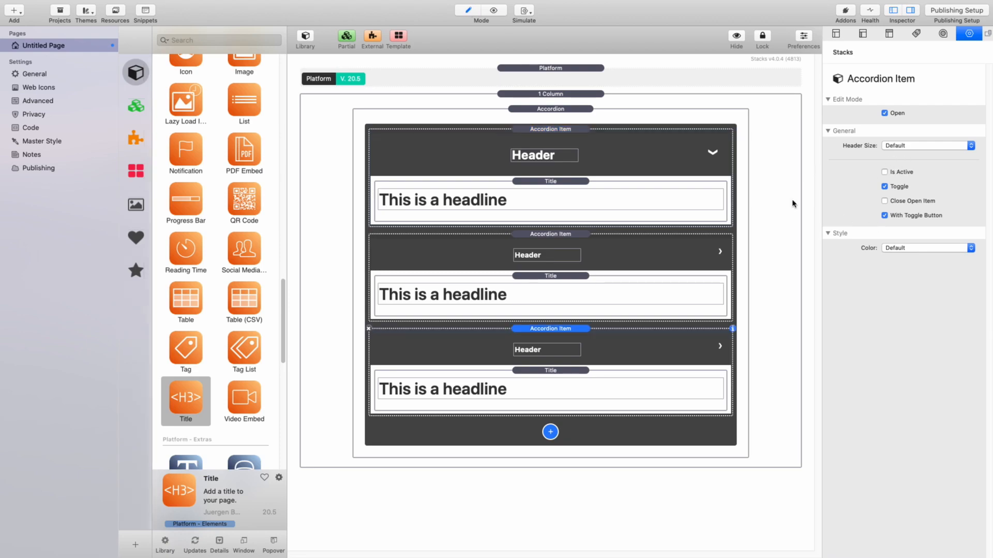
Step: Set the first accordion item's style color to Info and check it in the page preview
{"action": "left_click", "coordinate": [651, 152]}
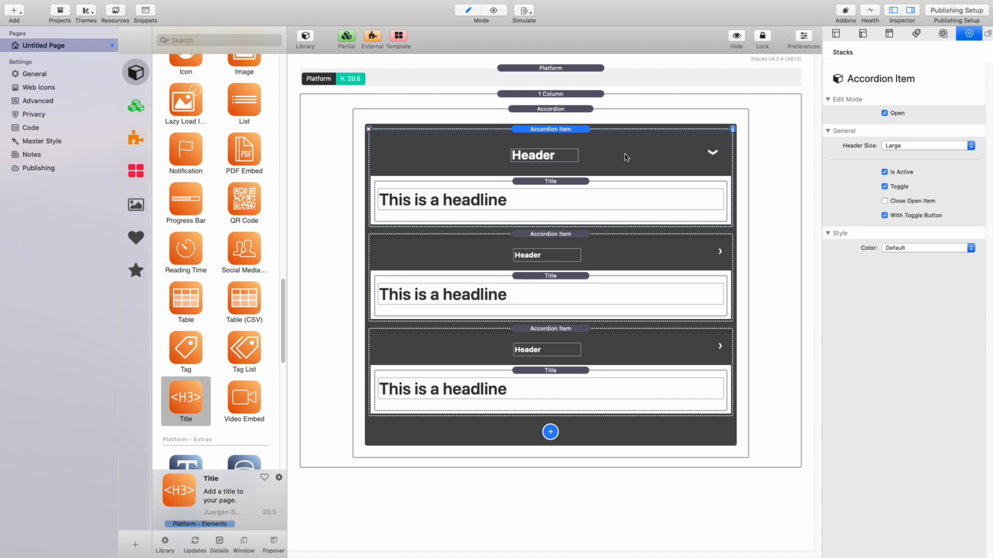
{"action": "left_click", "coordinate": [929, 251]}
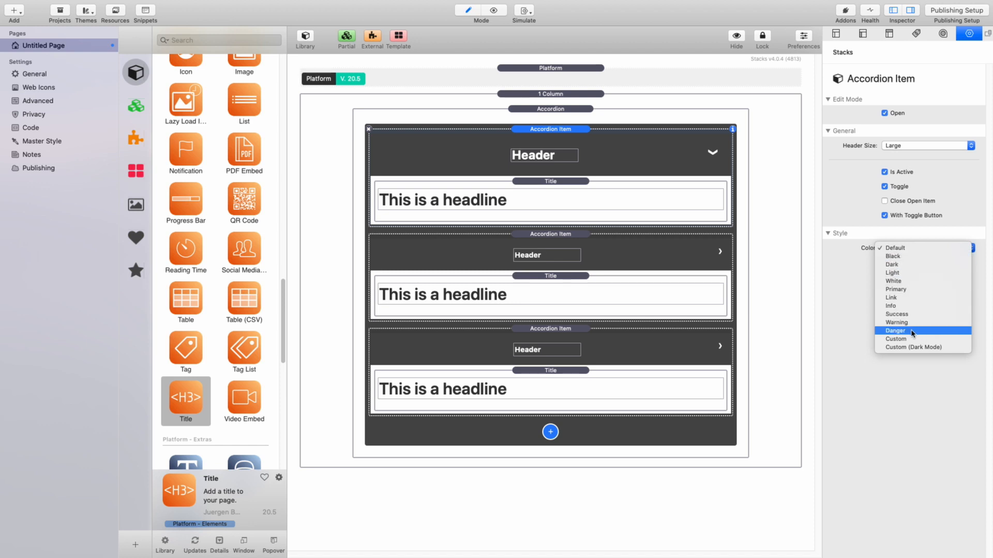
{"action": "left_click", "coordinate": [925, 306]}
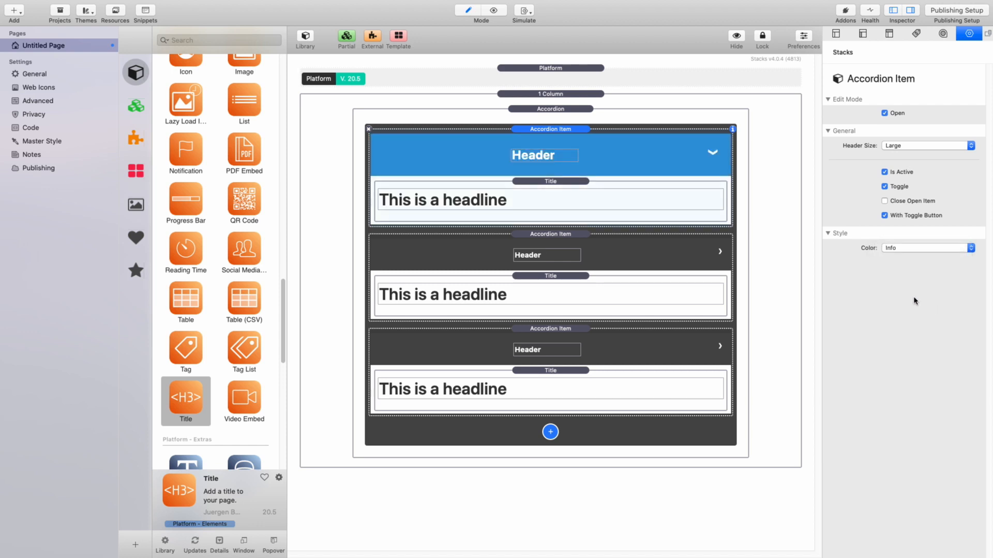
{"action": "left_click", "coordinate": [492, 11]}
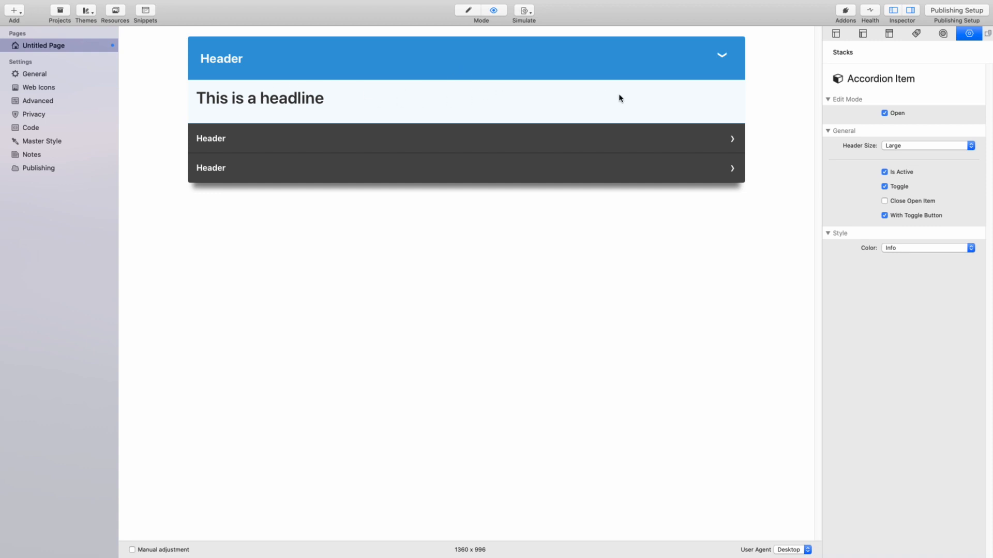
Step: Change the first accordion item's color to Success while previewing, and return to edit mode
{"action": "left_click", "coordinate": [914, 252]}
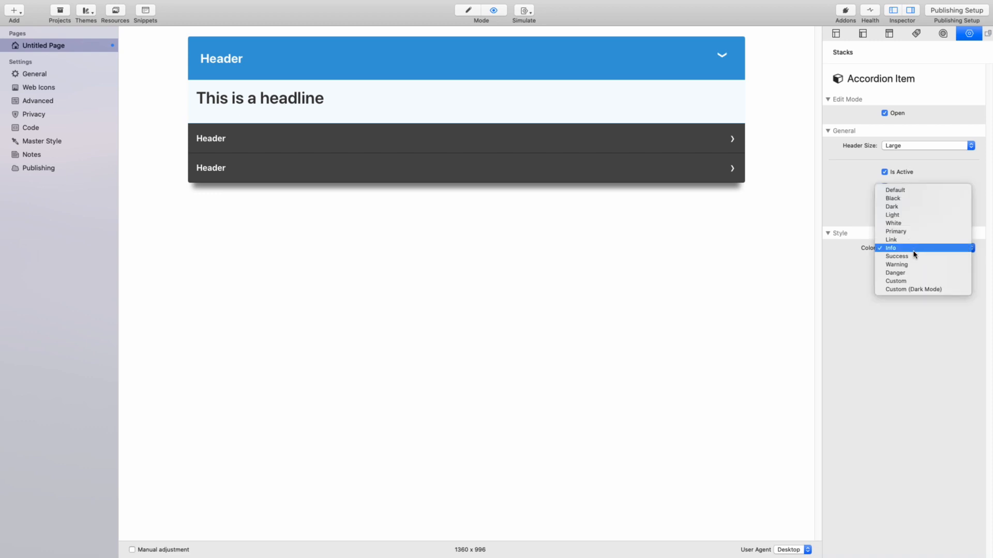
{"action": "left_click", "coordinate": [914, 257]}
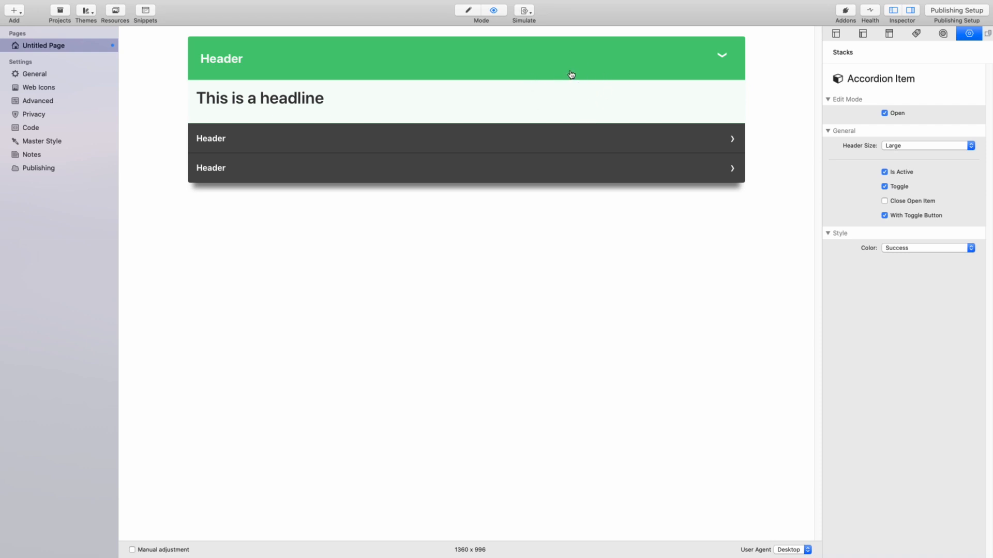
{"action": "left_click", "coordinate": [467, 12]}
Step: Set the second accordion item's color to Primary, and test opening it in the page preview before returning to edit mode
{"action": "left_click", "coordinate": [616, 244]}
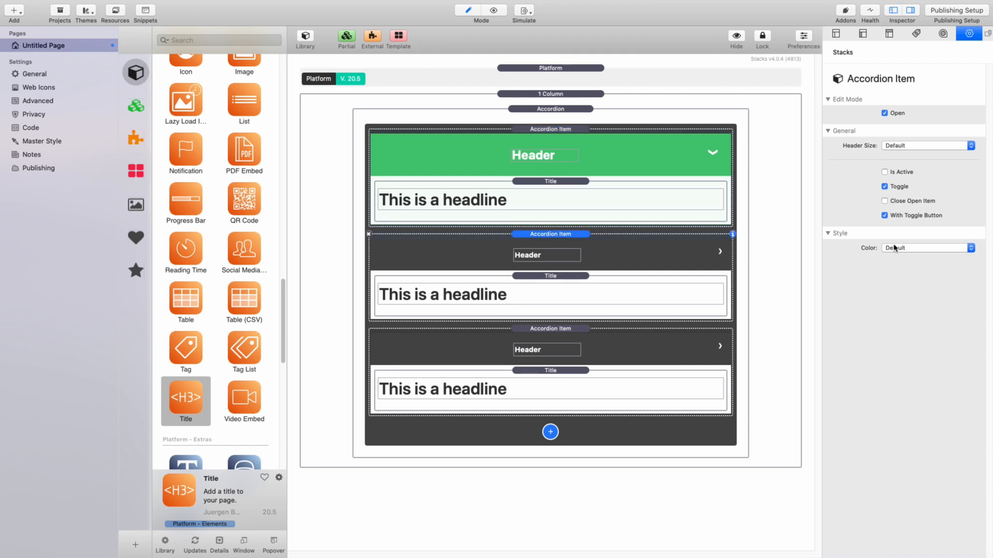
{"action": "left_click", "coordinate": [924, 247]}
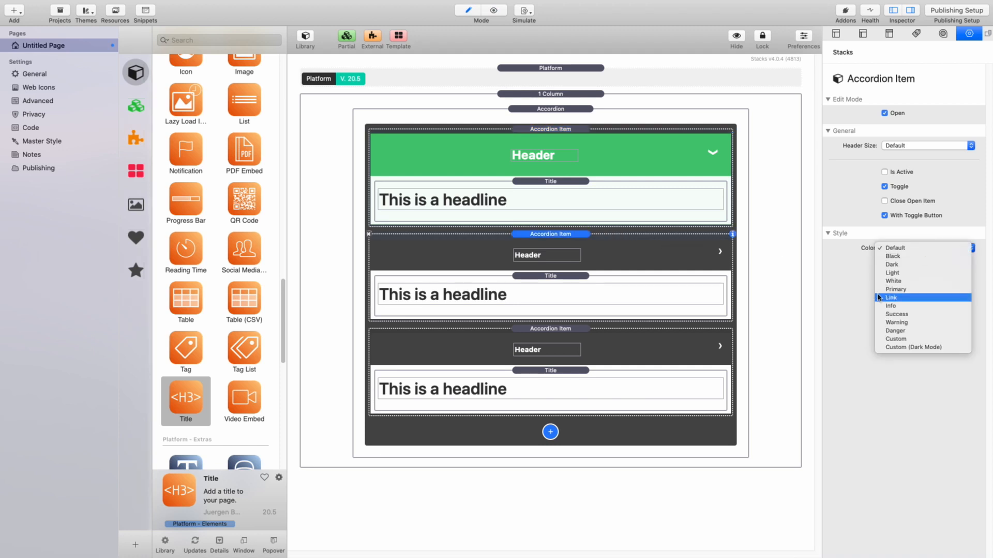
{"action": "left_click", "coordinate": [914, 290]}
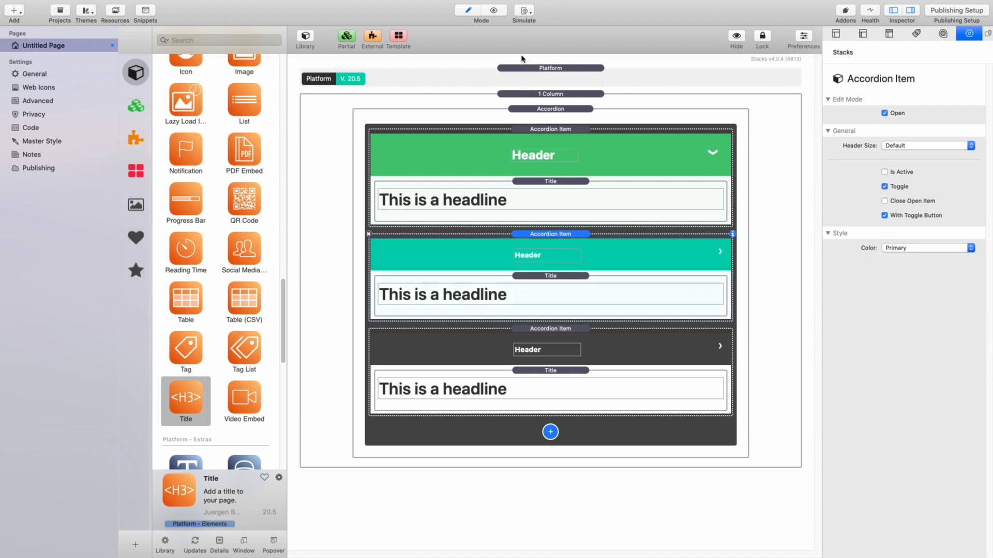
{"action": "left_click", "coordinate": [494, 11]}
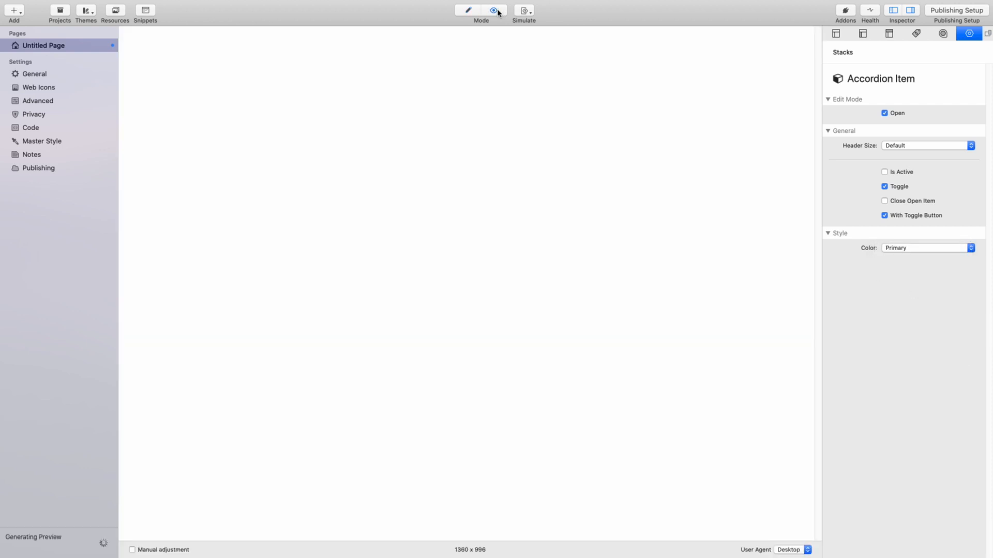
{"action": "left_click", "coordinate": [593, 138]}
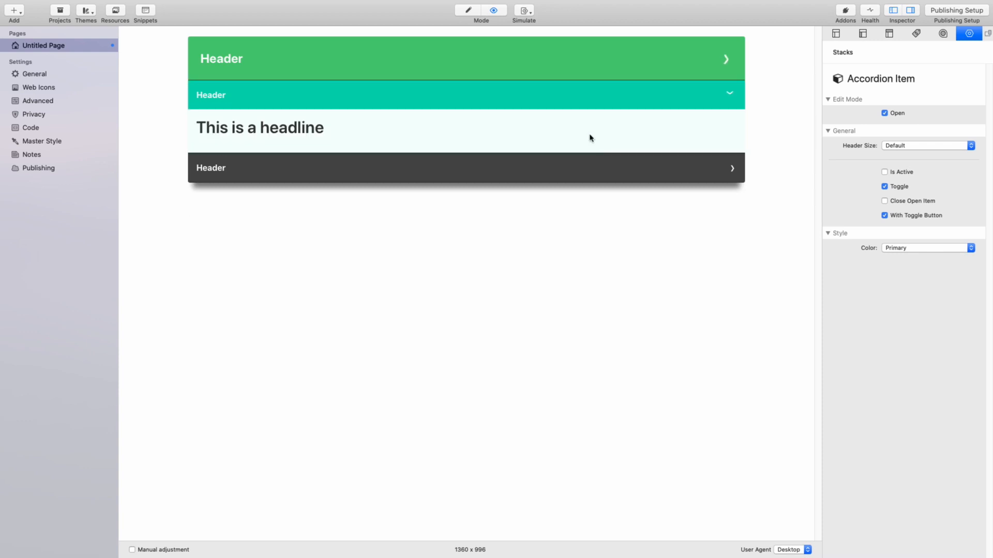
{"action": "left_click", "coordinate": [469, 10]}
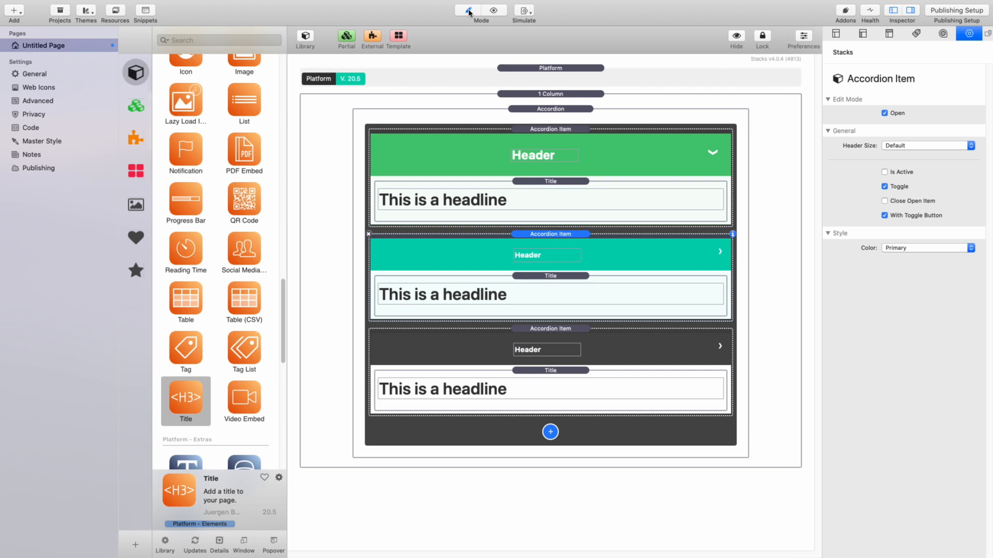
Step: Apply the Custom color style to the second accordion item and switch it to Custom (Dark Mode)
{"action": "left_click", "coordinate": [928, 248]}
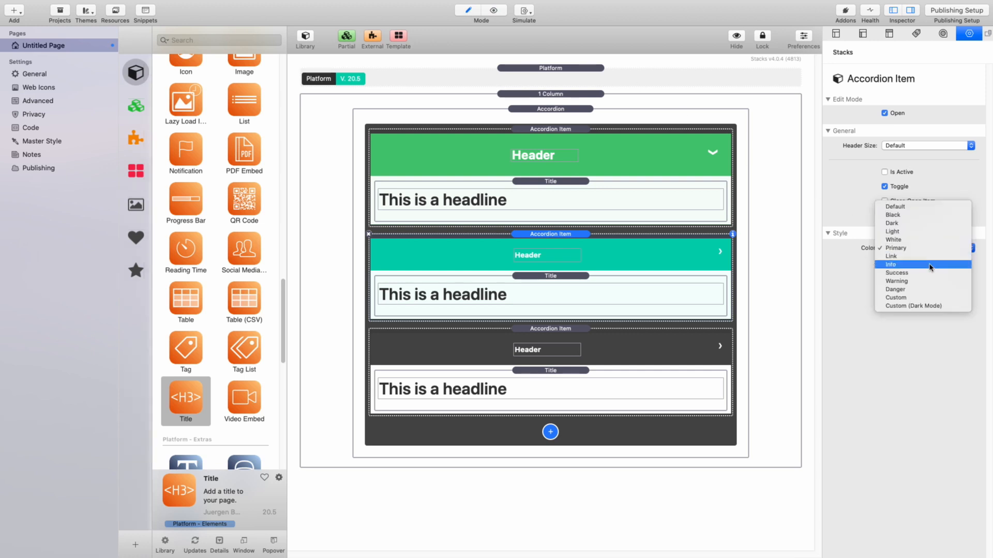
{"action": "left_click", "coordinate": [929, 298]}
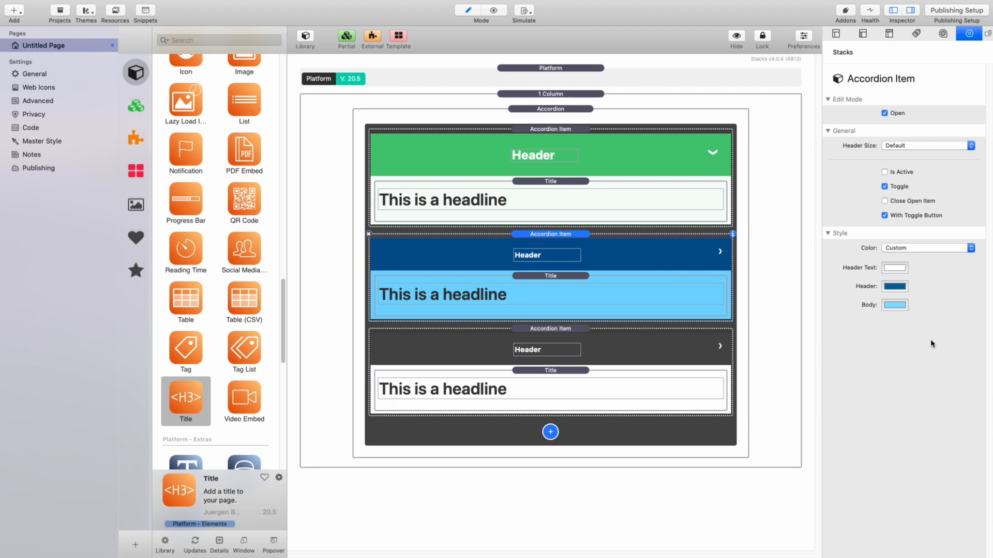
{"action": "left_click", "coordinate": [925, 249]}
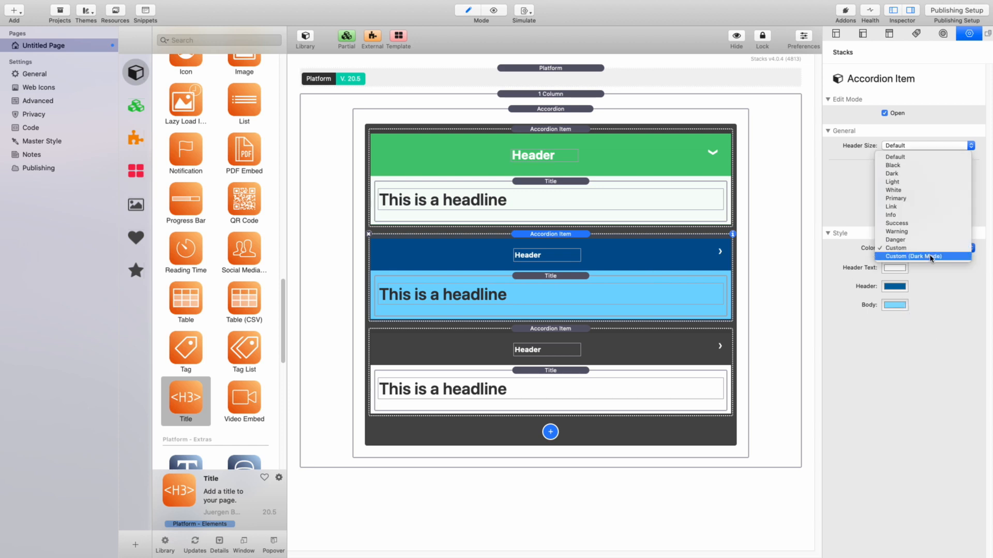
{"action": "left_click", "coordinate": [929, 256]}
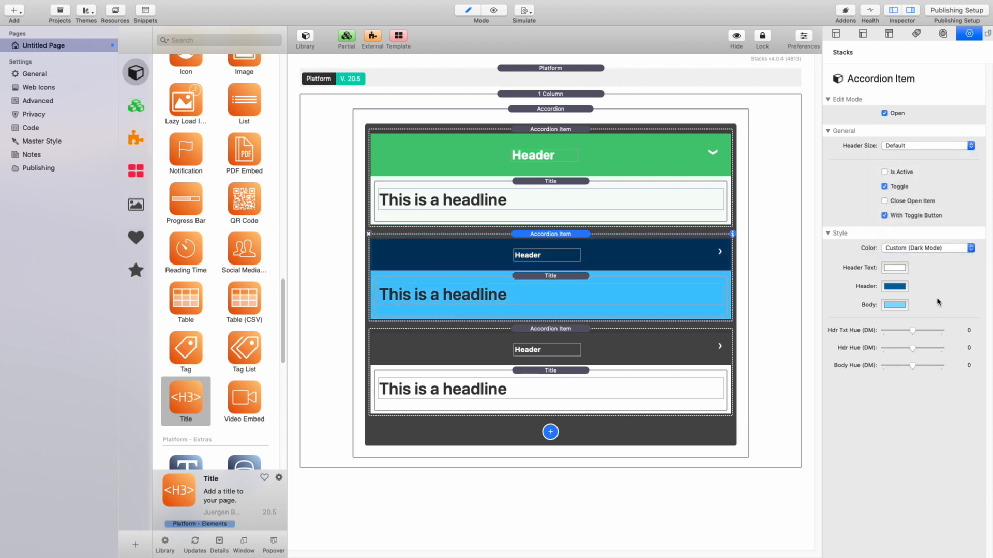
Step: Open the color choices of the second accordion item
{"action": "left_click", "coordinate": [955, 250]}
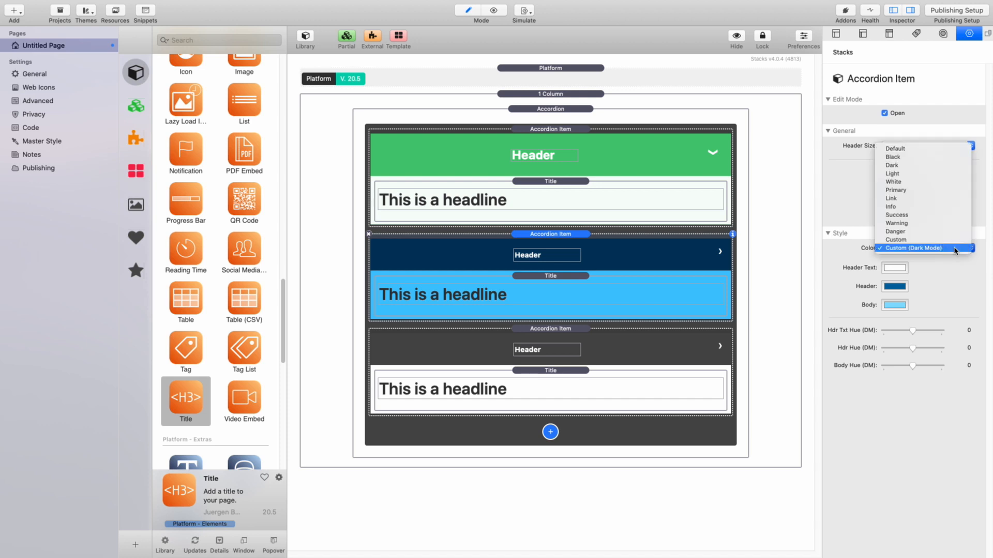